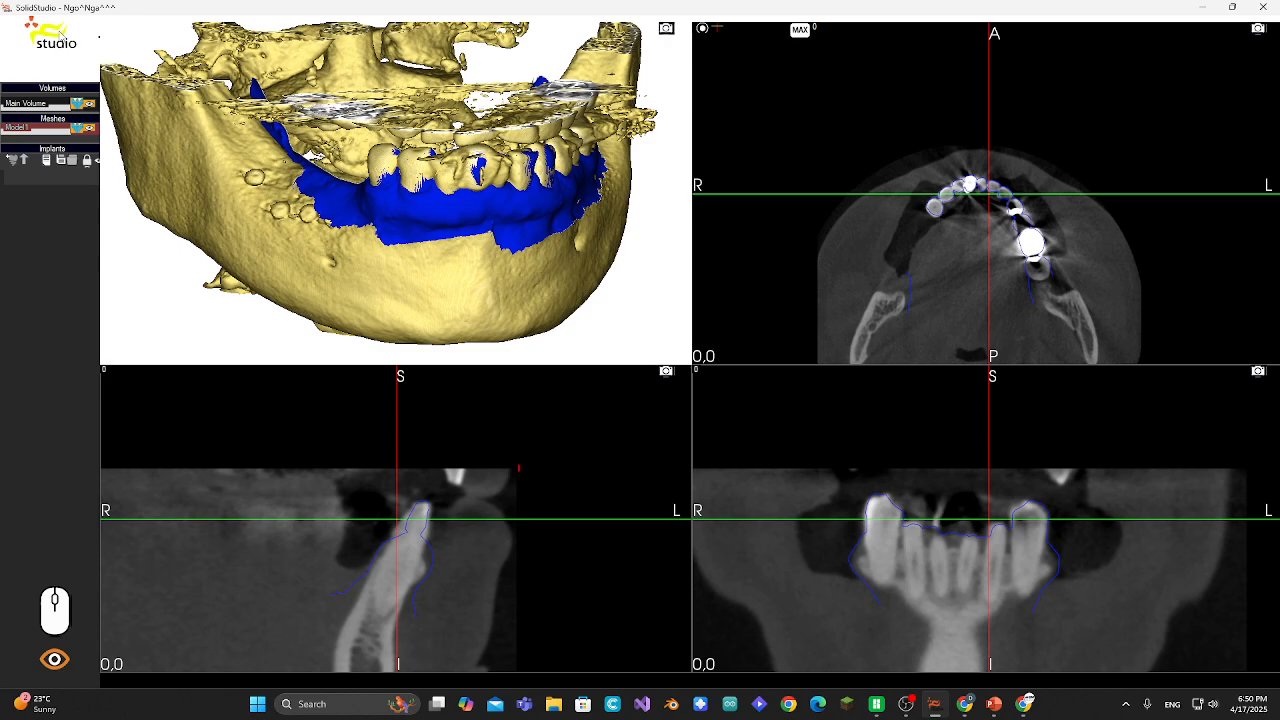
- Open the Panoramic tool and tilt the plane axis in the sagittal view parallel to the ridge, then proceed
click(51, 37)
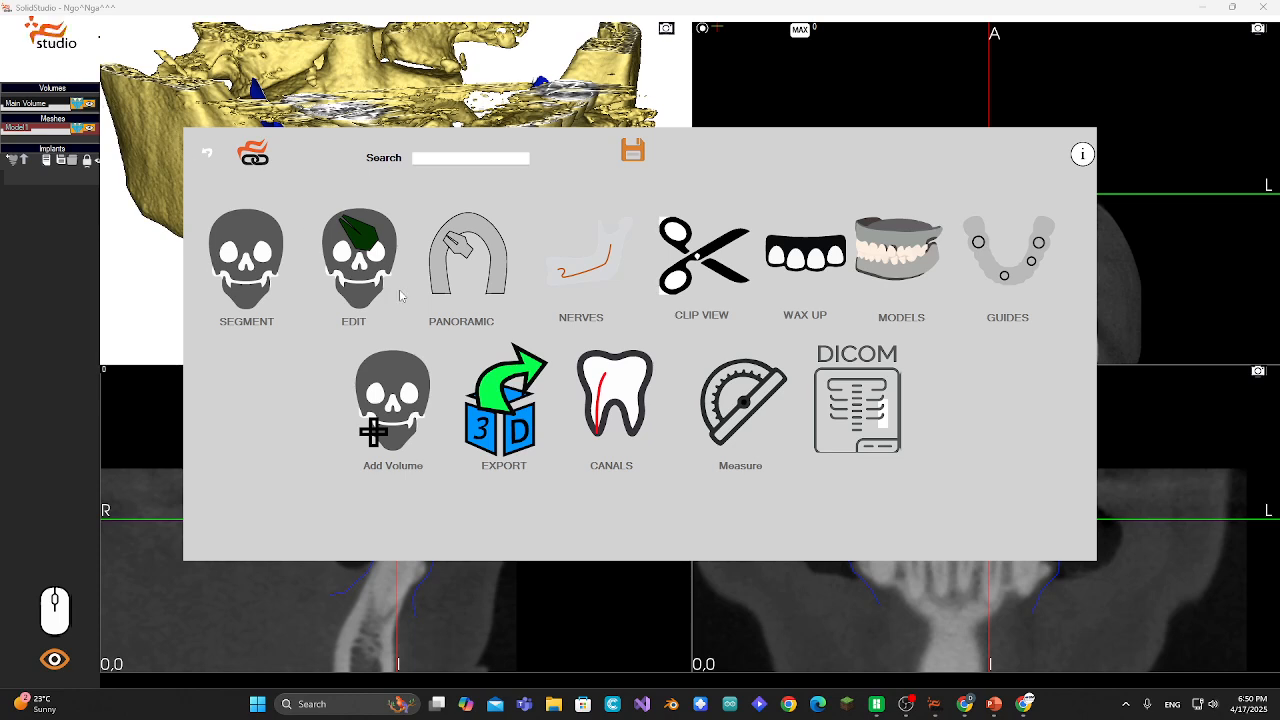
click(474, 240)
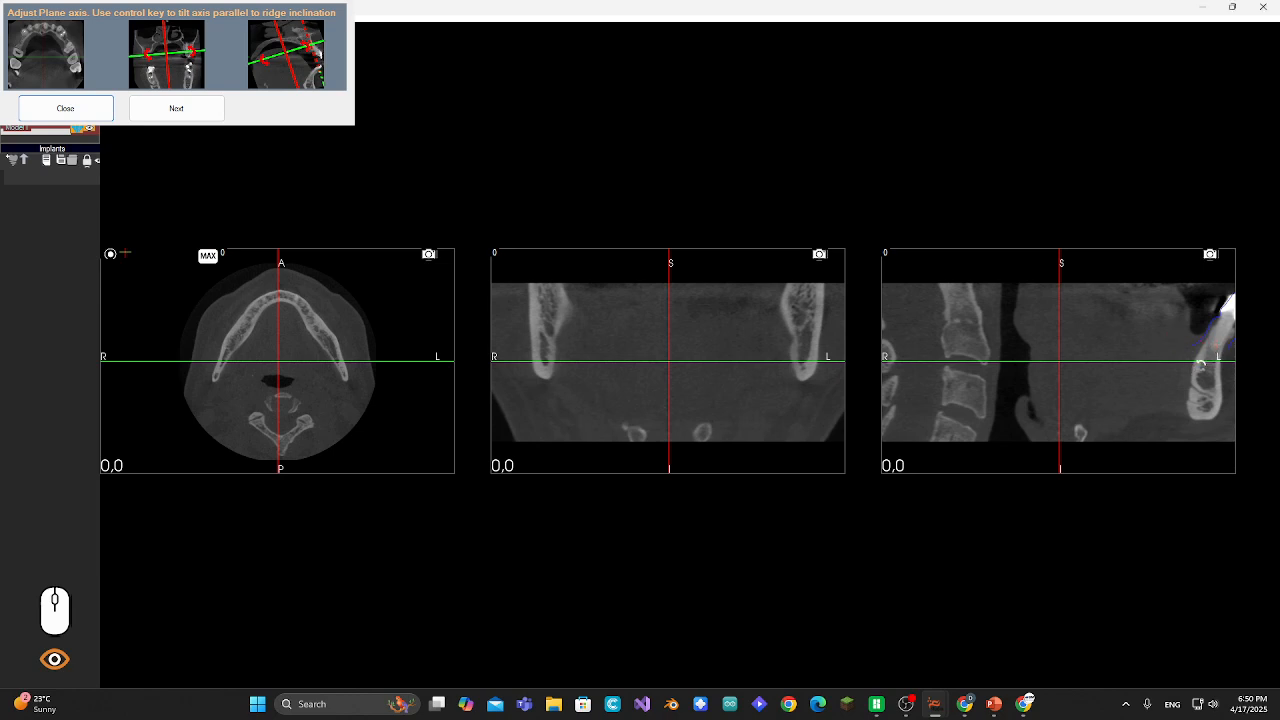
ctrl+drag(1201, 365, 1201, 377)
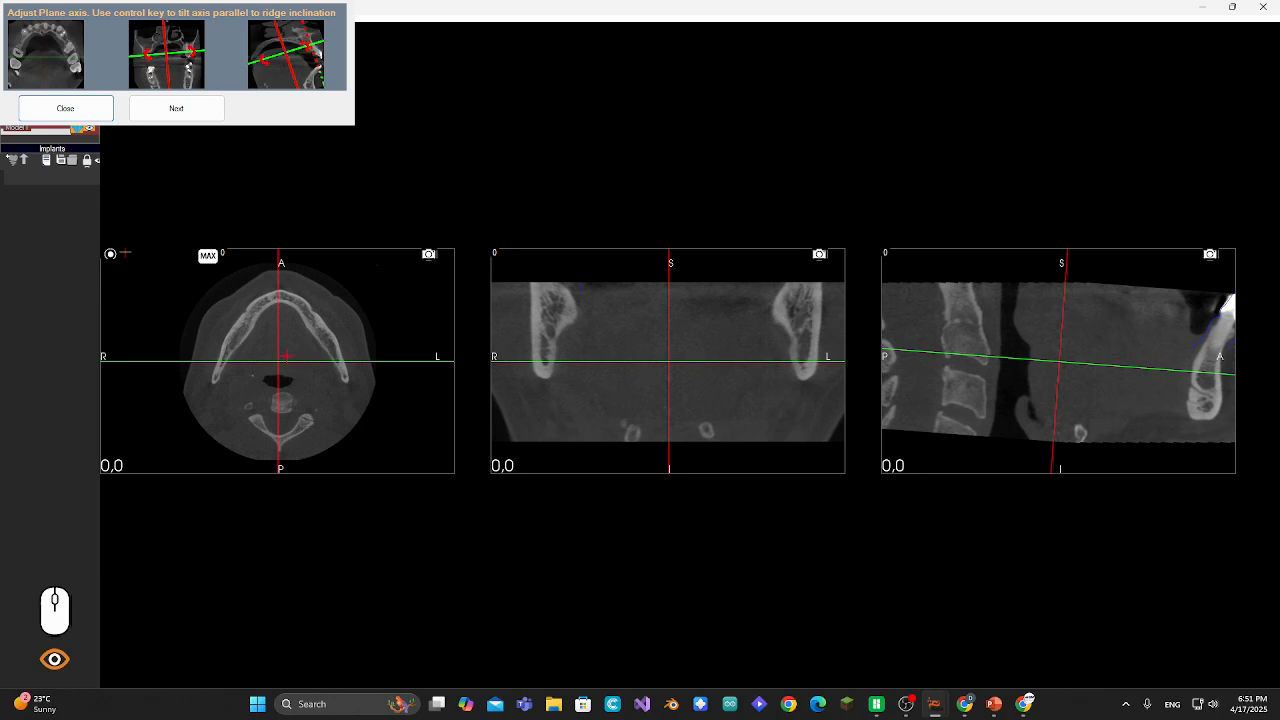
ctrl+drag(1207, 374, 1208, 375)
click(185, 112)
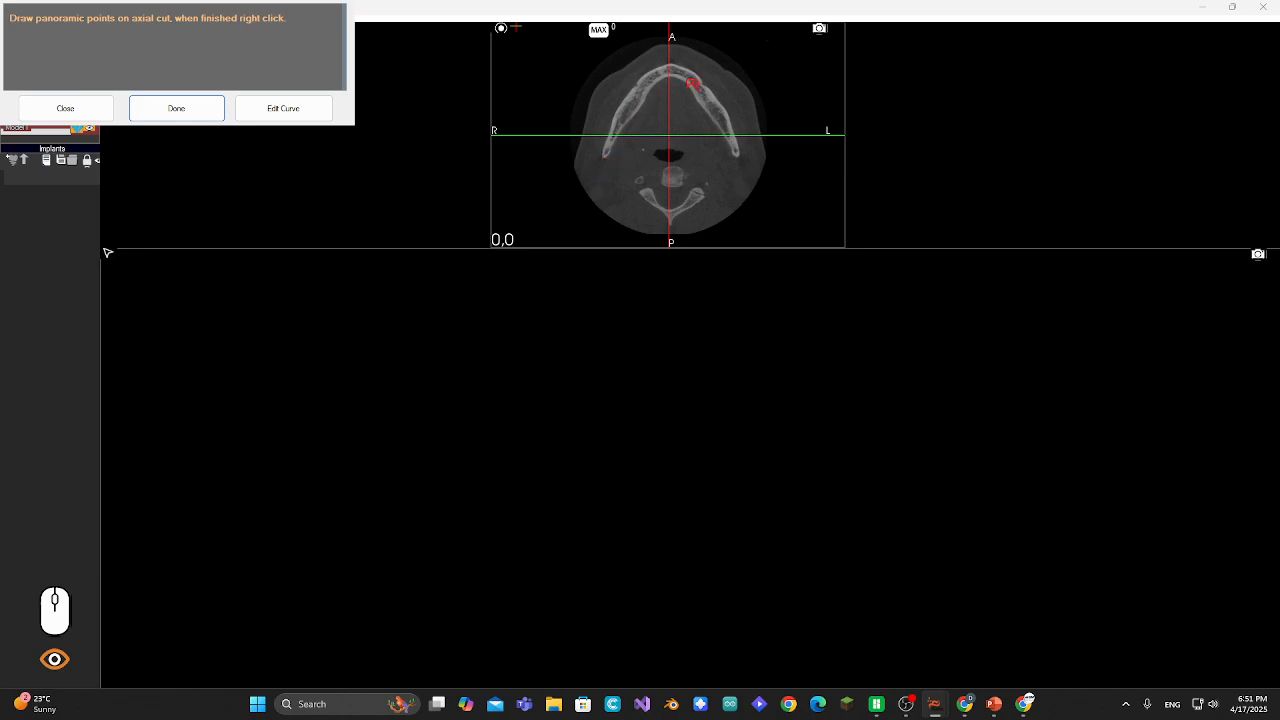
- Place panoramic curve points along the mandibular arch on the axial cut and finish the curve
click(599, 176)
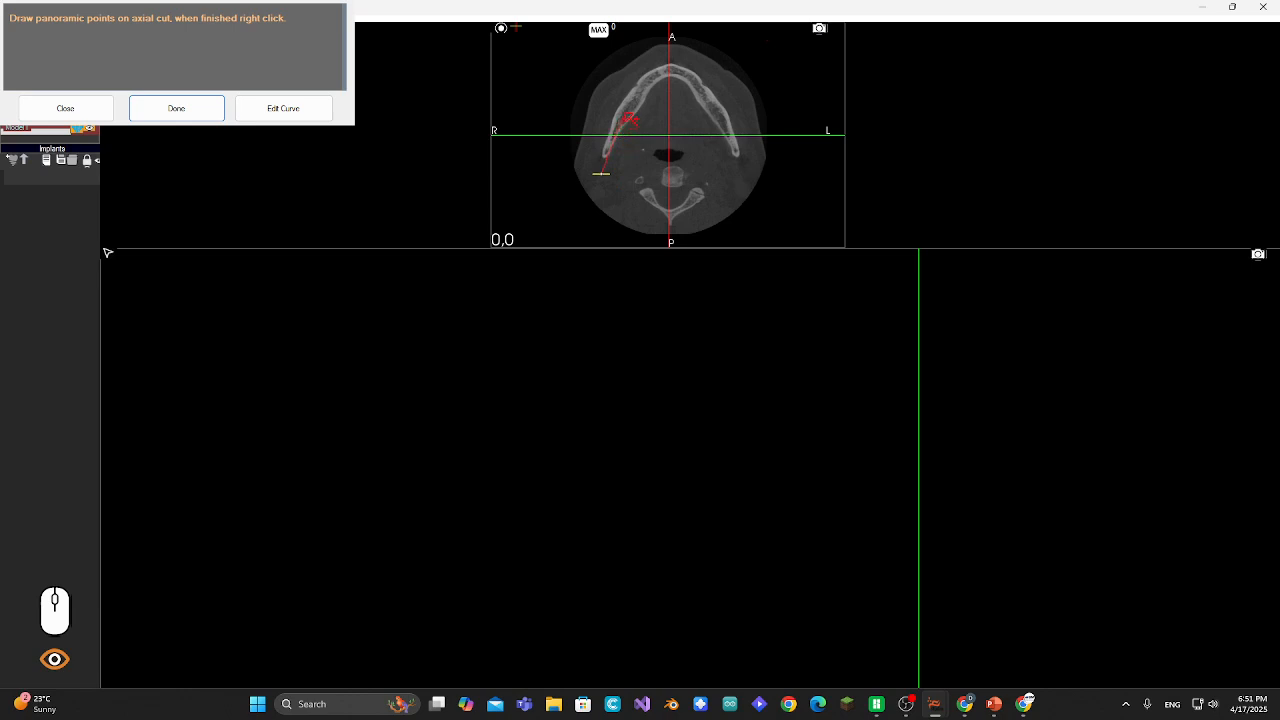
right_click(629, 118)
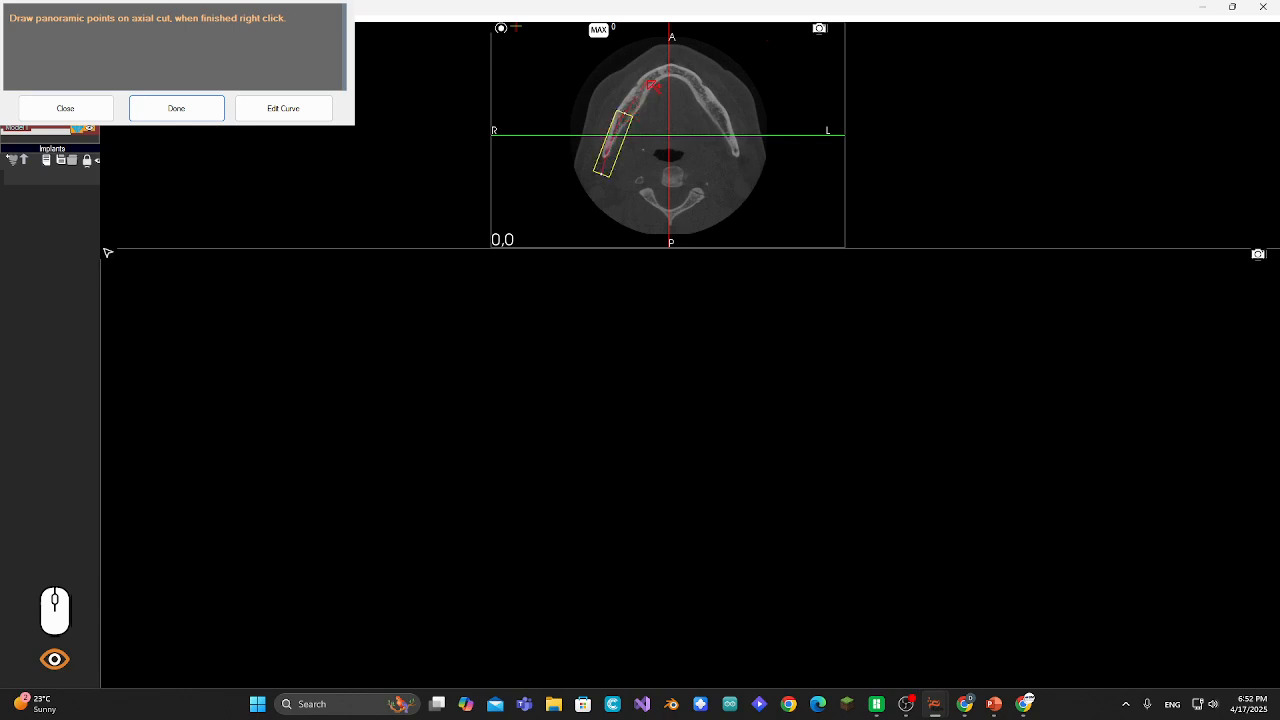
click(650, 79)
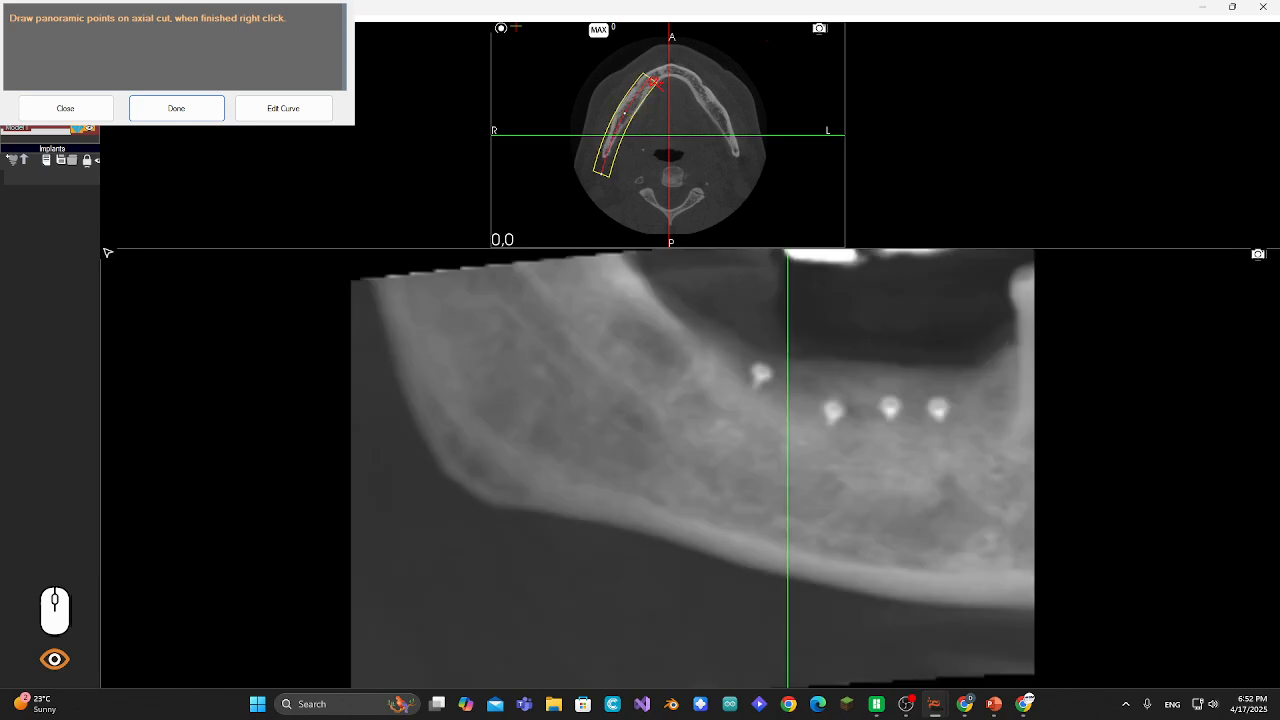
click(676, 73)
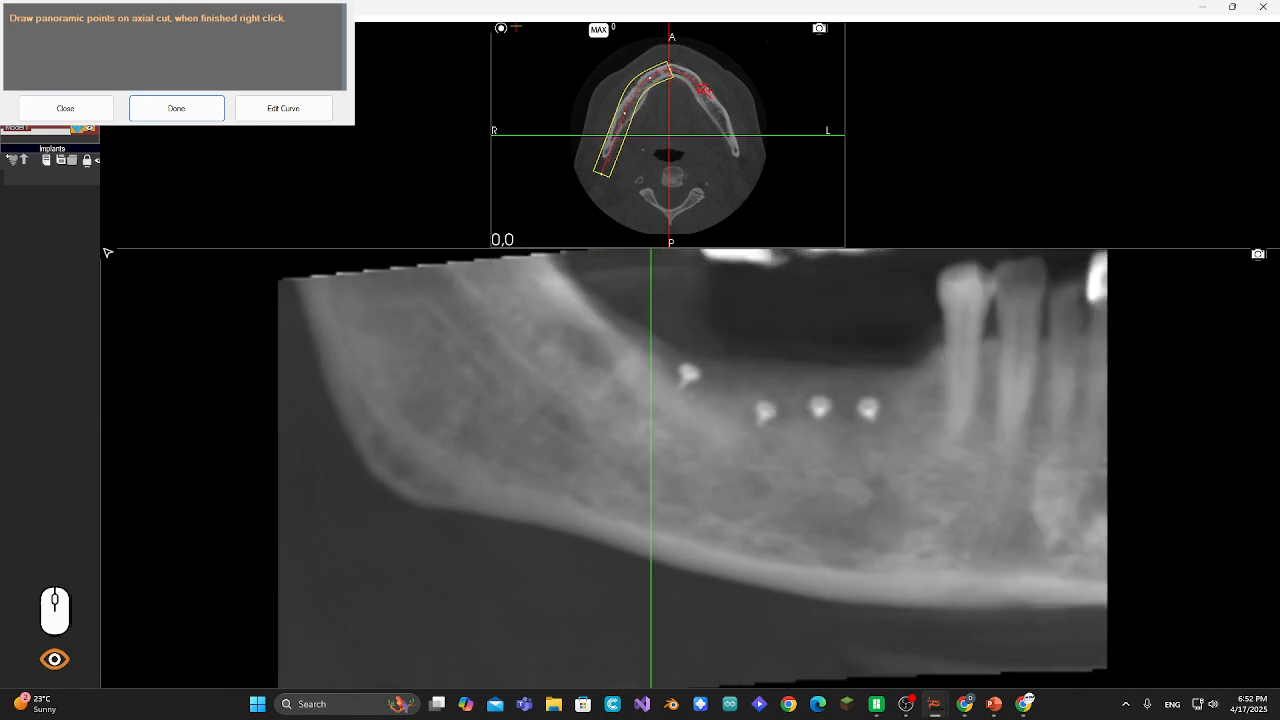
click(705, 89)
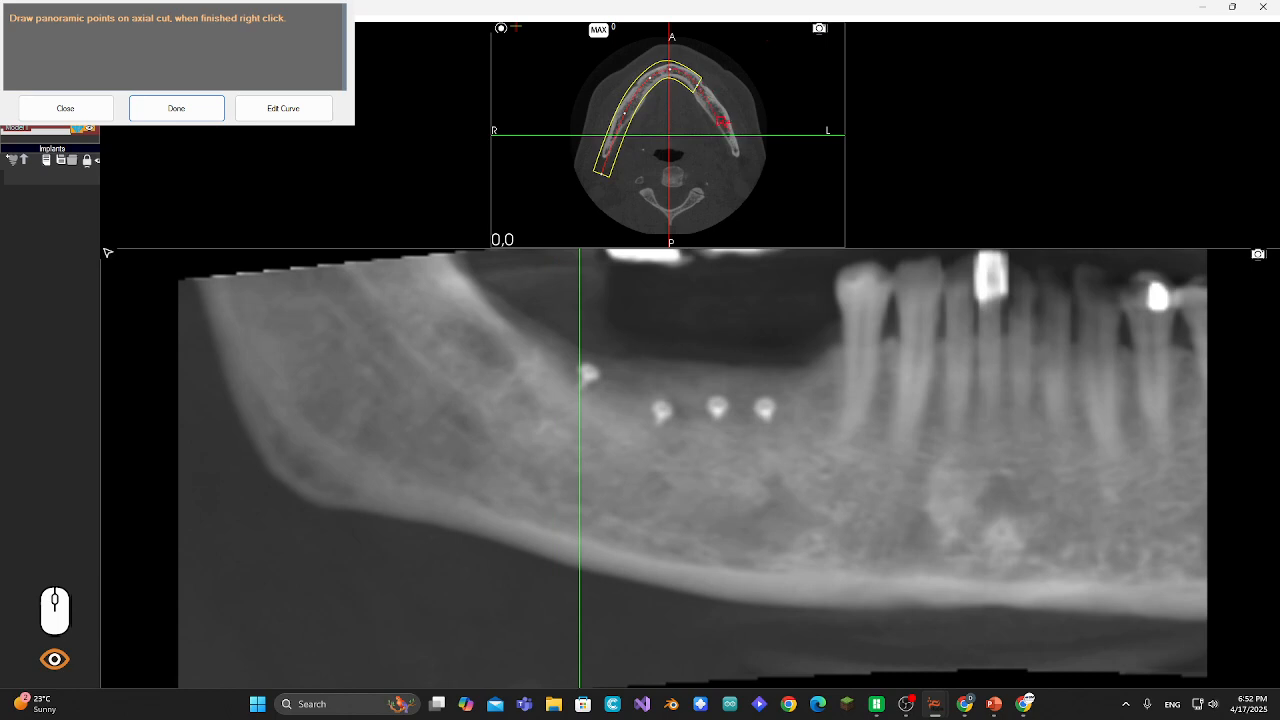
click(731, 129)
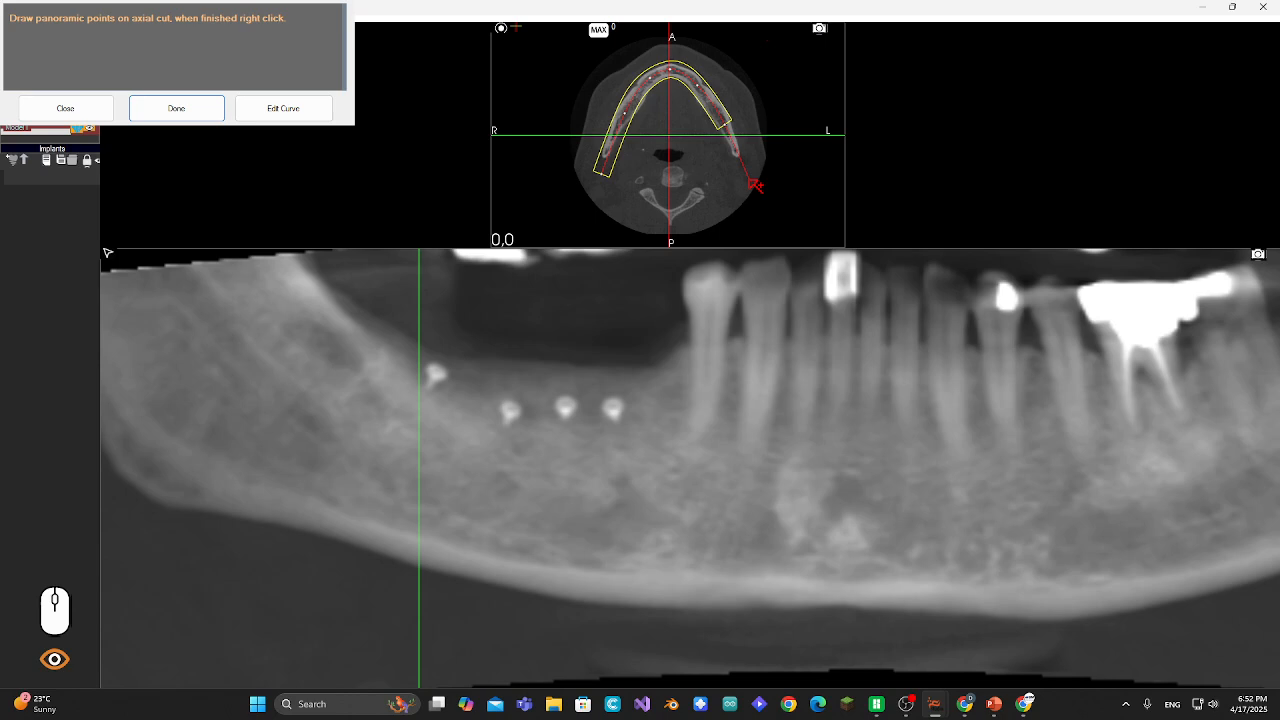
right_click(755, 185)
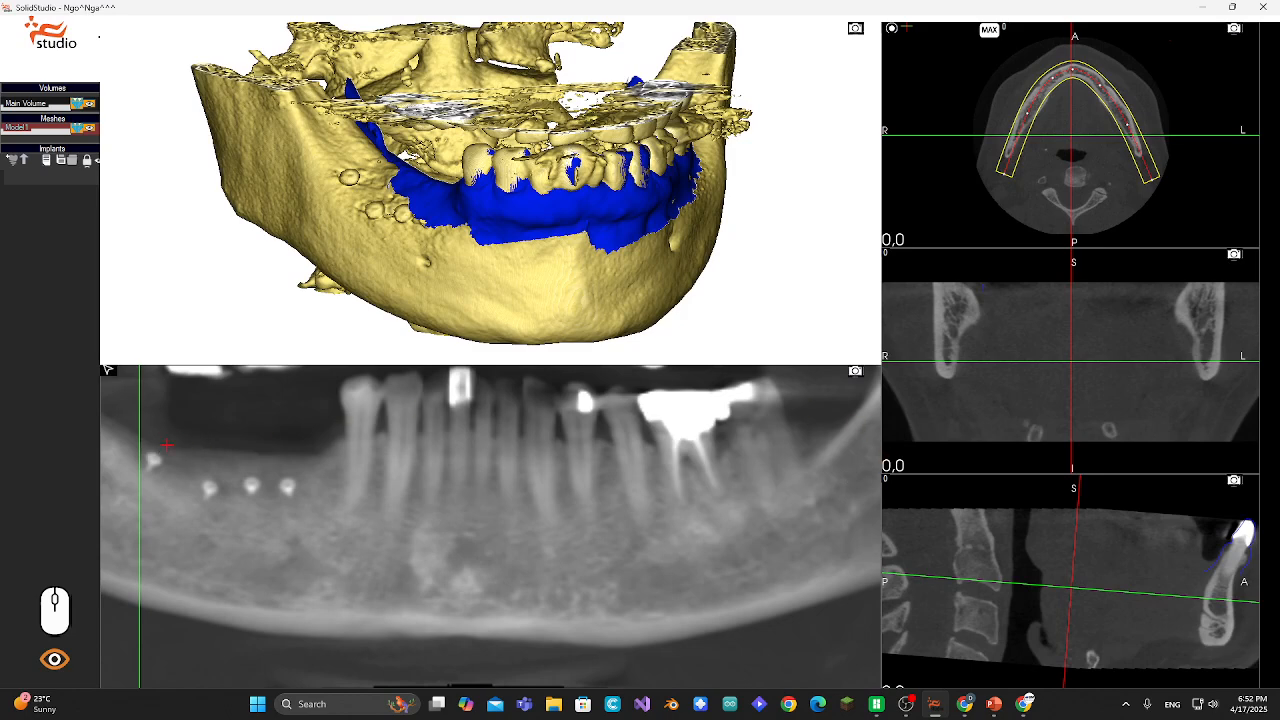
- Set the panoramic slice thickness to 12mm
click(108, 370)
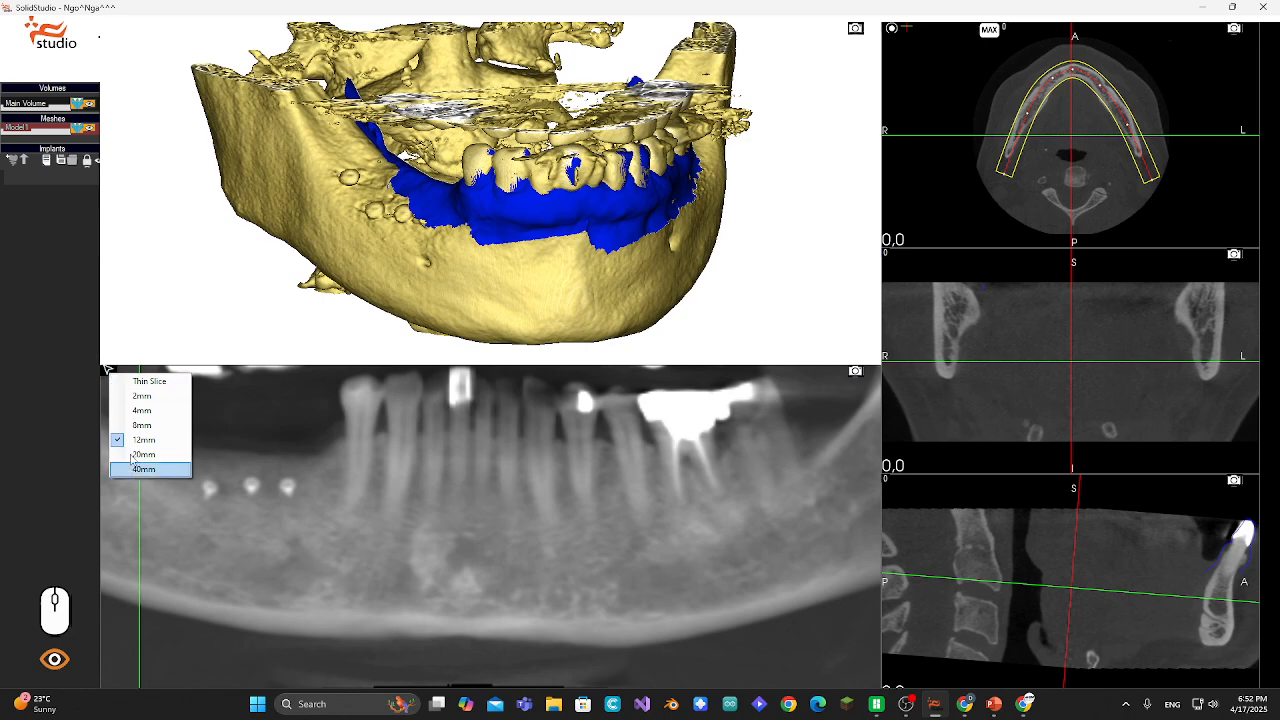
click(148, 381)
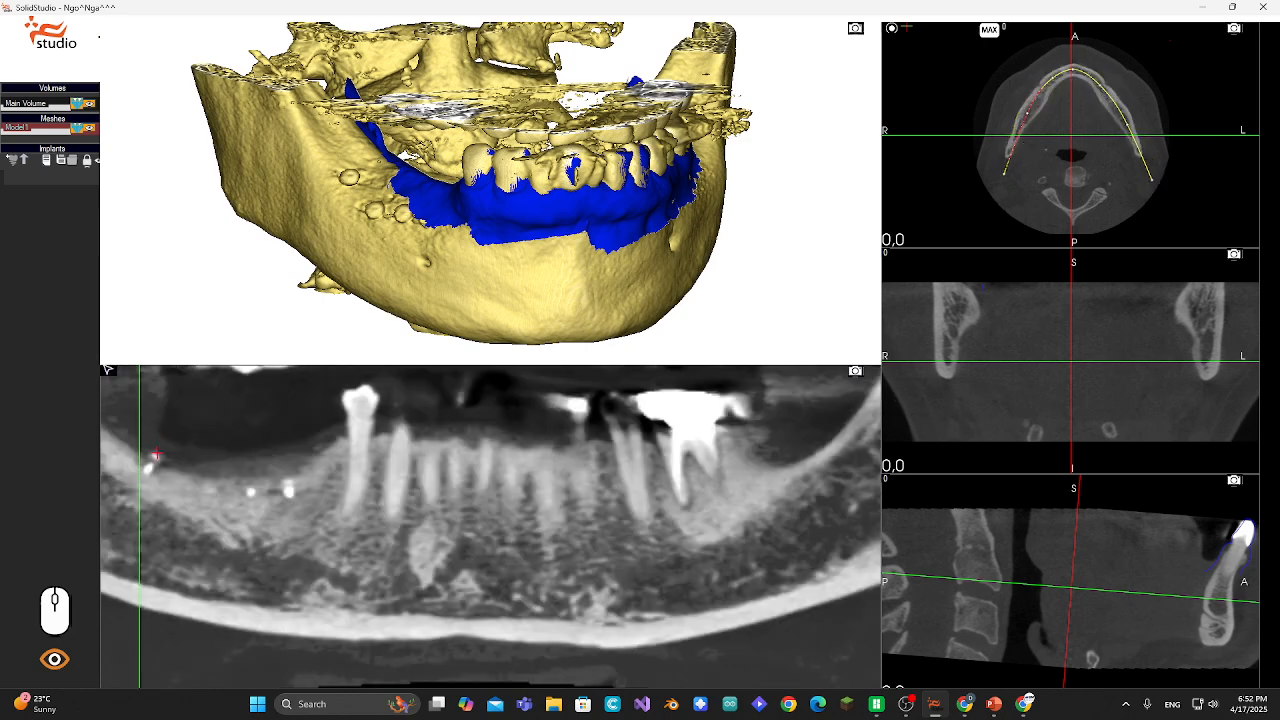
click(110, 373)
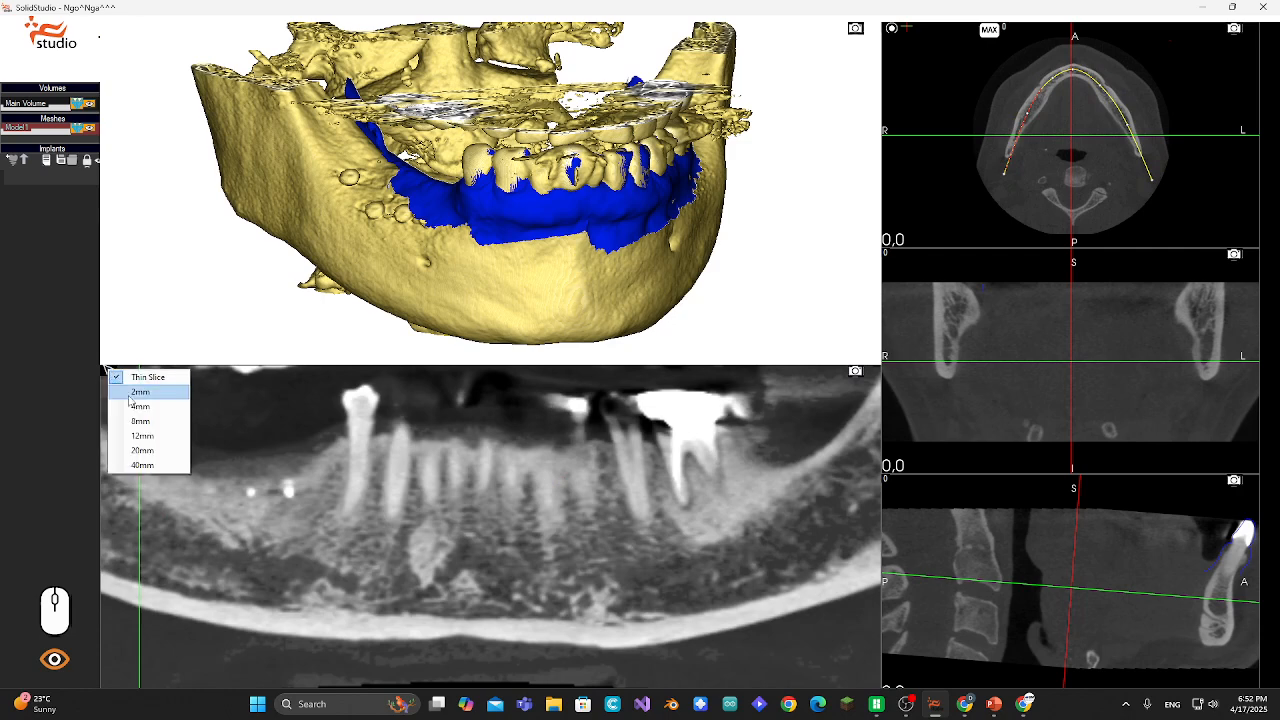
click(149, 437)
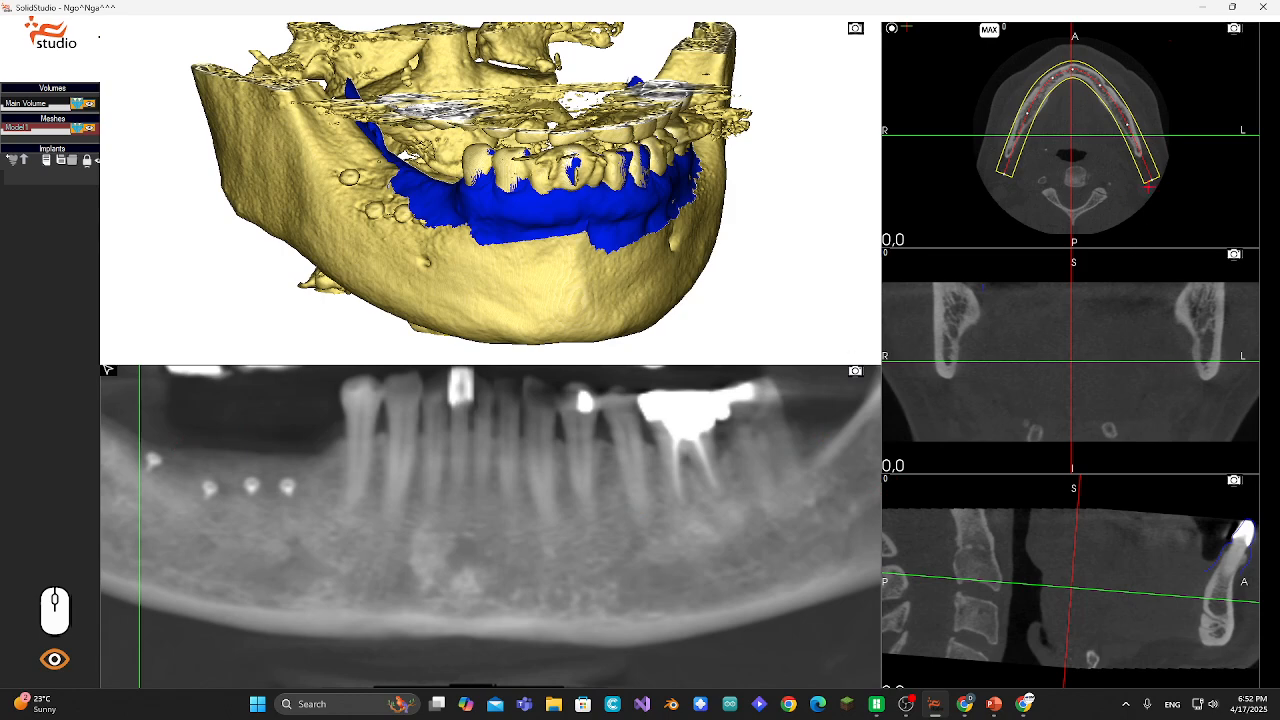
- Open the Nerves tool from the main menu
drag(203, 470, 172, 478)
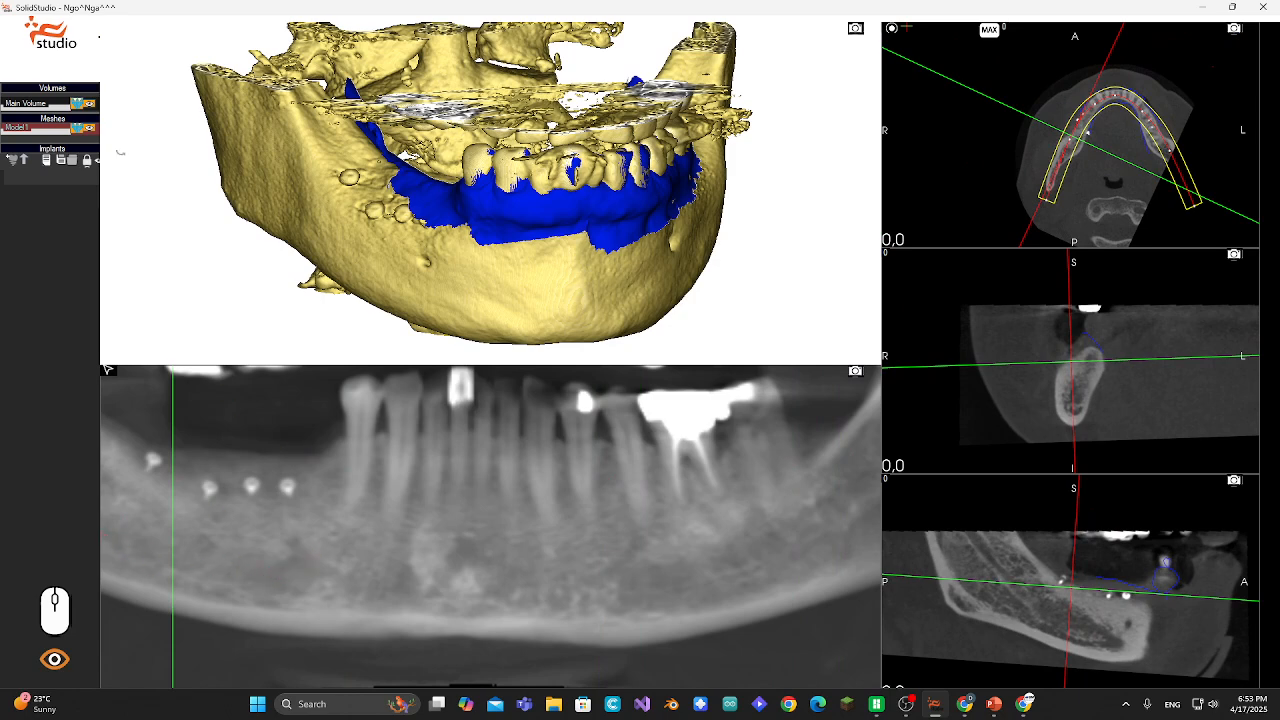
click(52, 36)
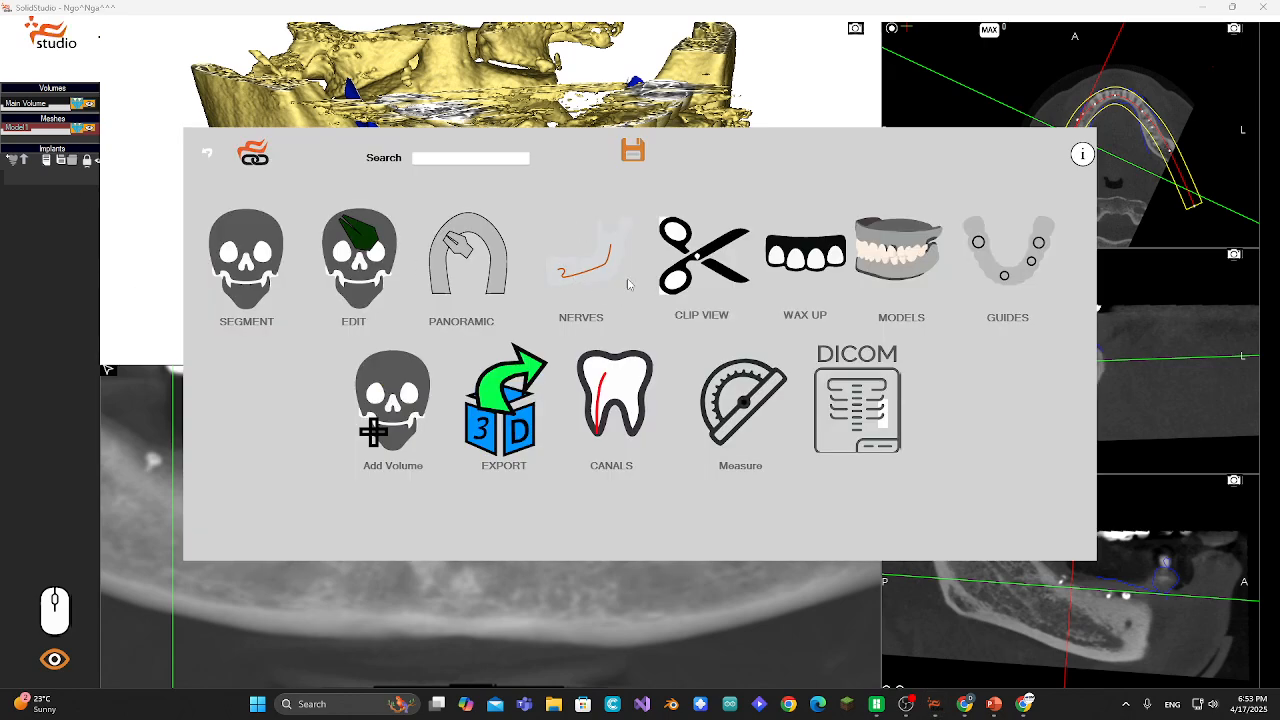
click(587, 268)
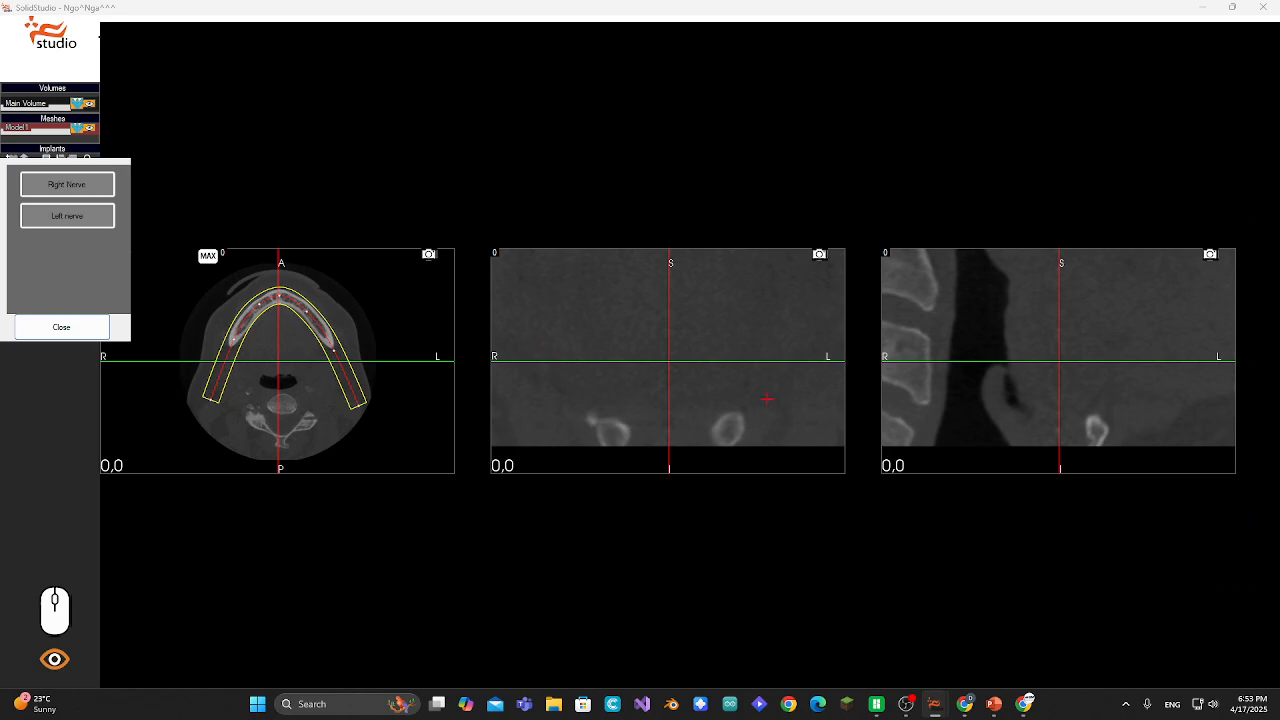
- Position the cross-sections on the right mandibular body and start tracing the Right Nerve
mouse_move(278, 361)
mouse_down()
mouse_move(237, 335)
mouse_move(275, 359)
mouse_up()
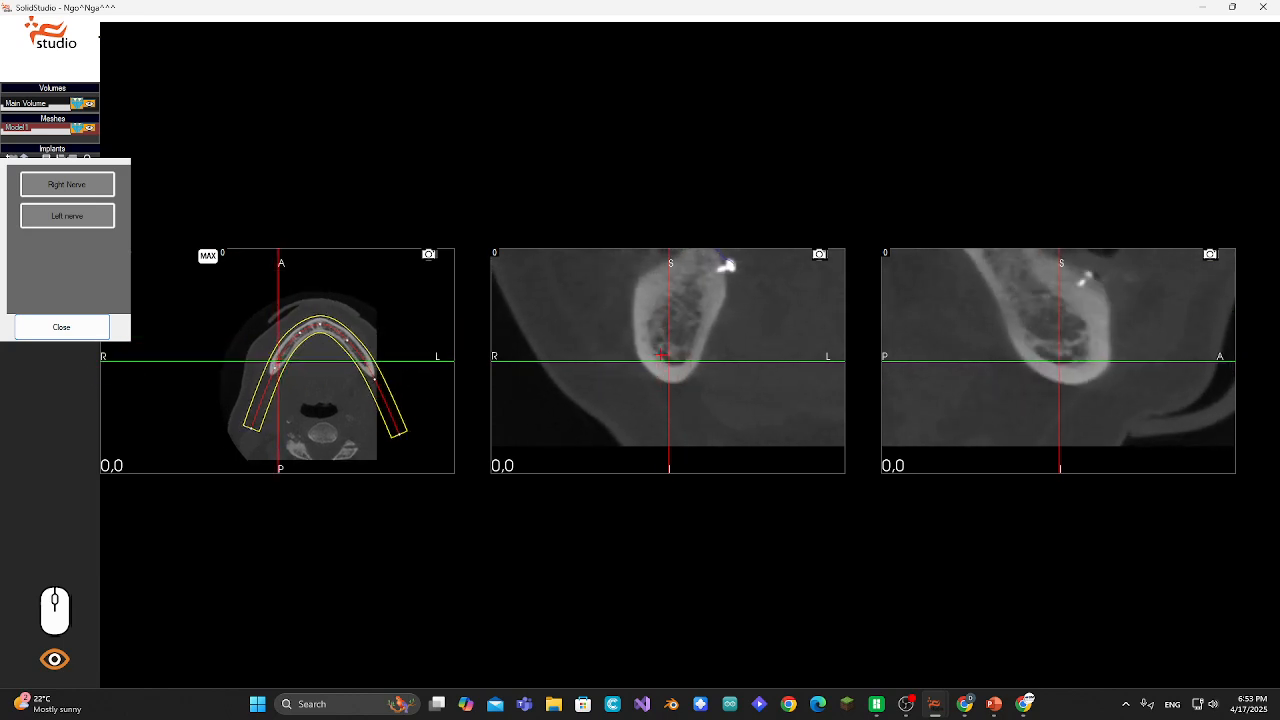
drag(661, 355, 680, 334)
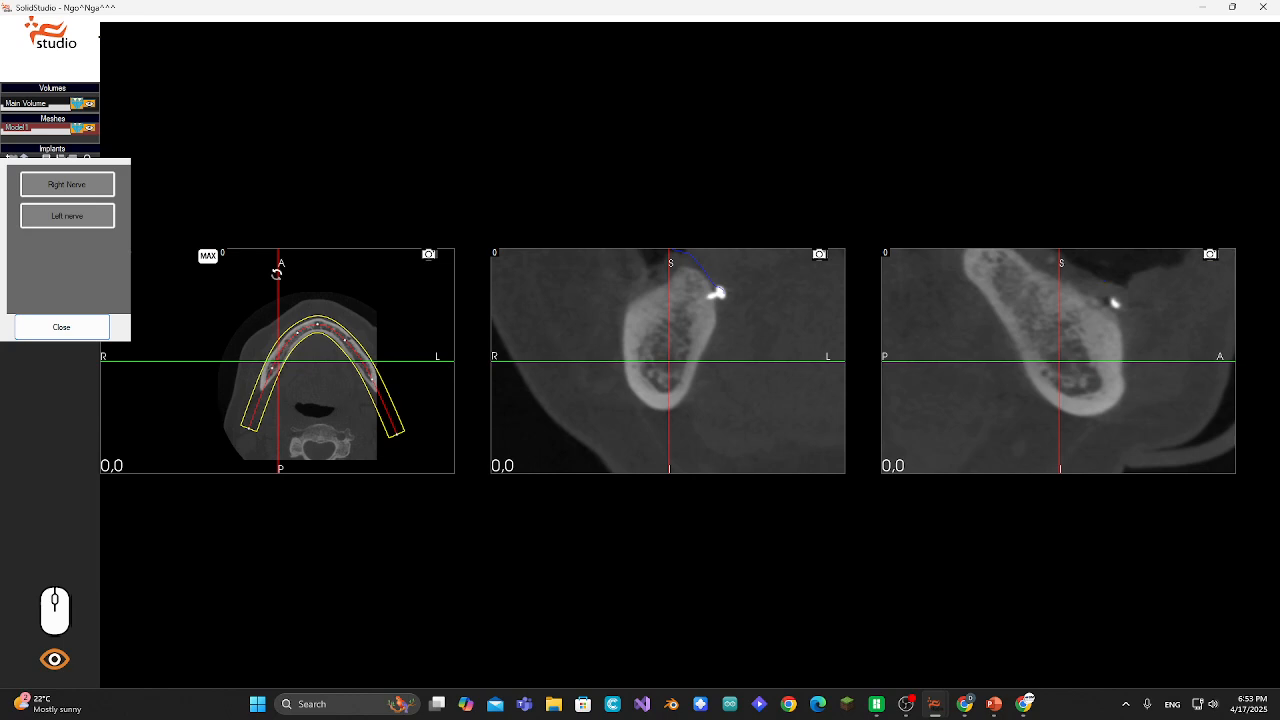
drag(277, 273, 315, 289)
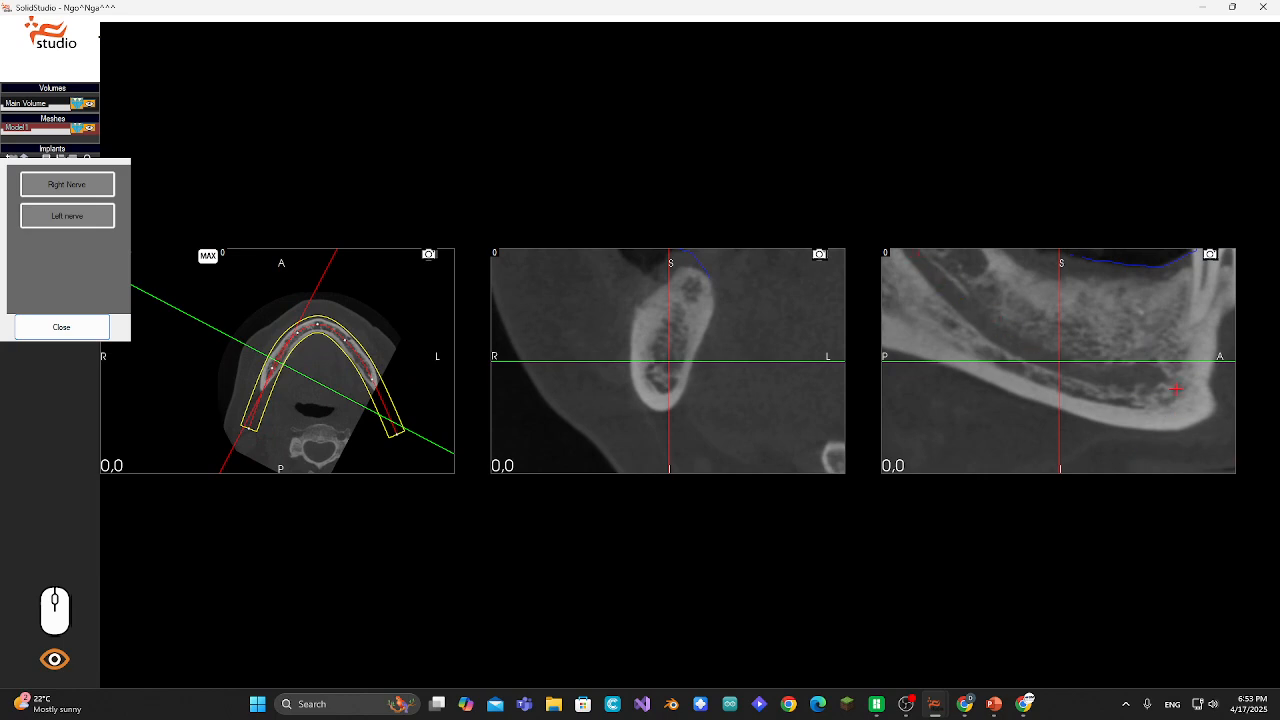
click(1025, 343)
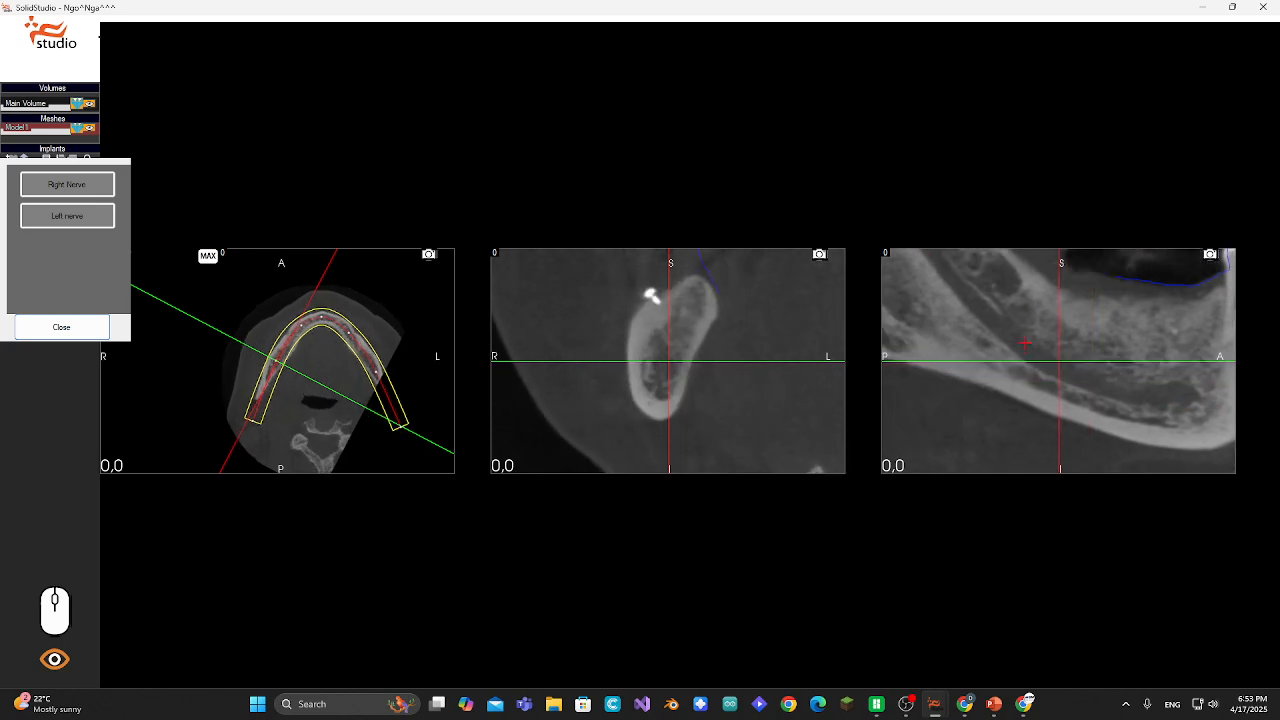
click(67, 185)
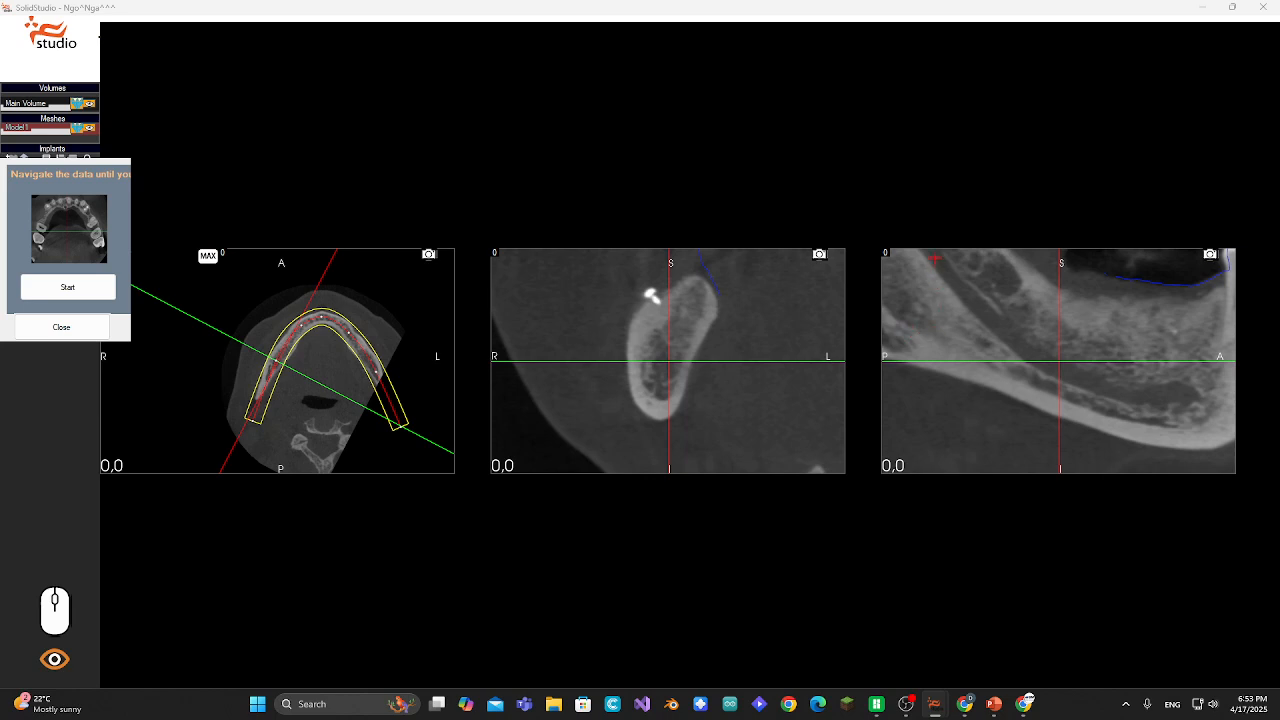
click(67, 290)
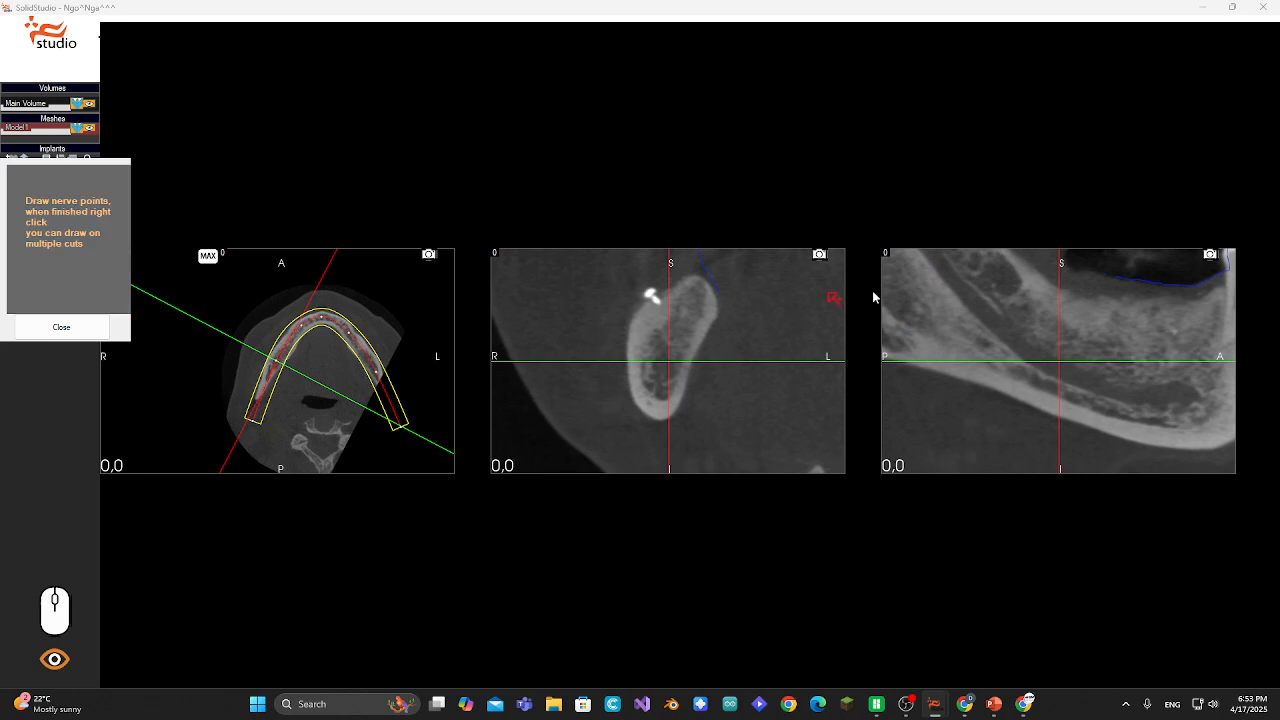
- Place nerve points along the right mandibular canal in the sagittal cross-section
click(940, 261)
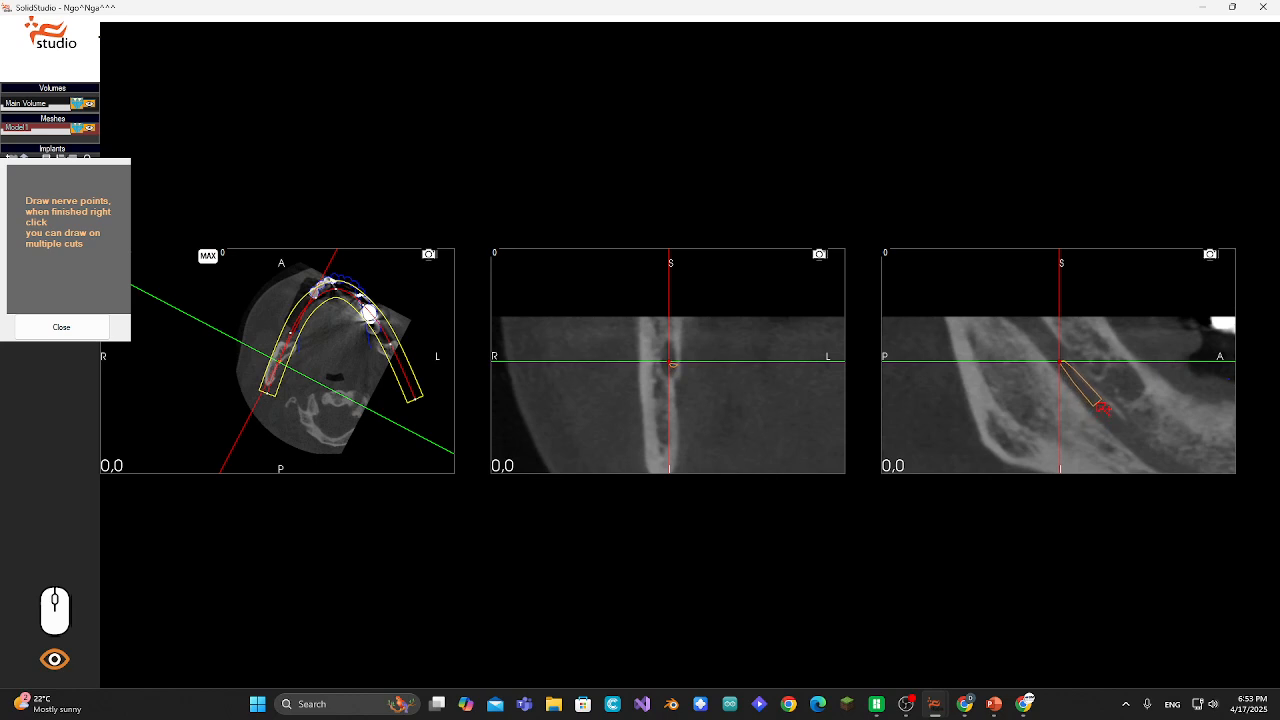
click(1103, 407)
click(1100, 397)
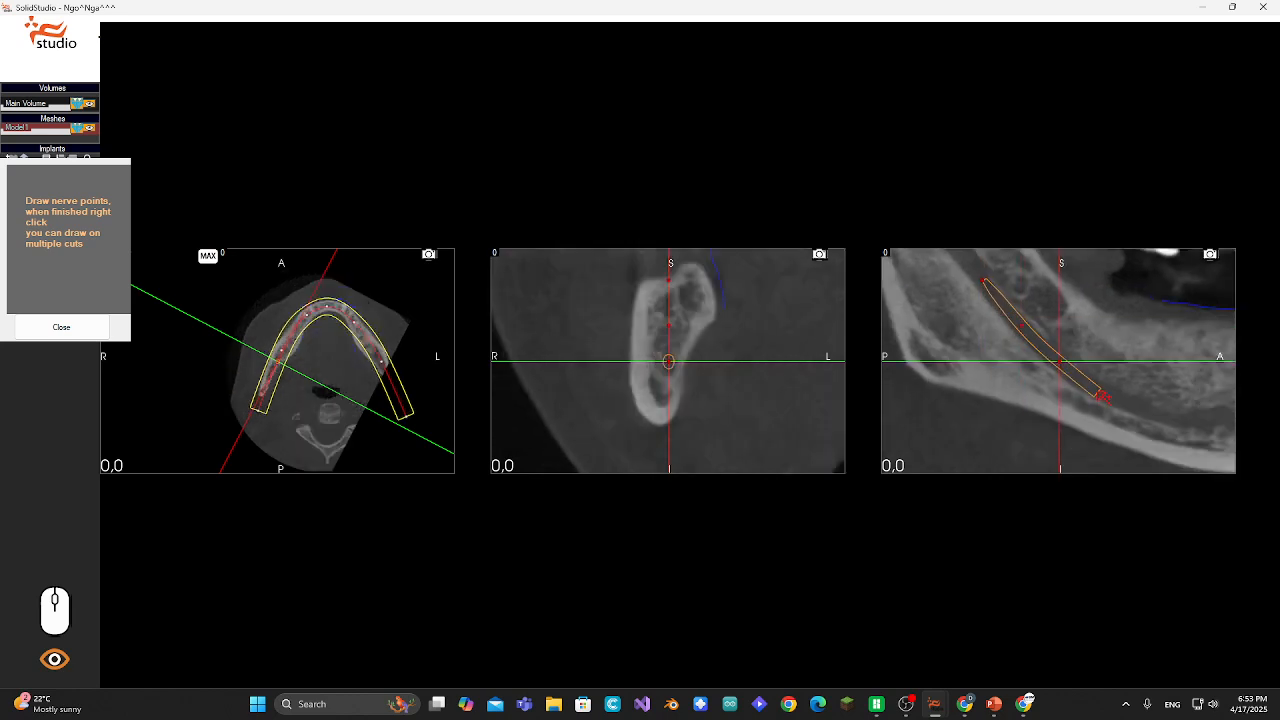
click(1101, 393)
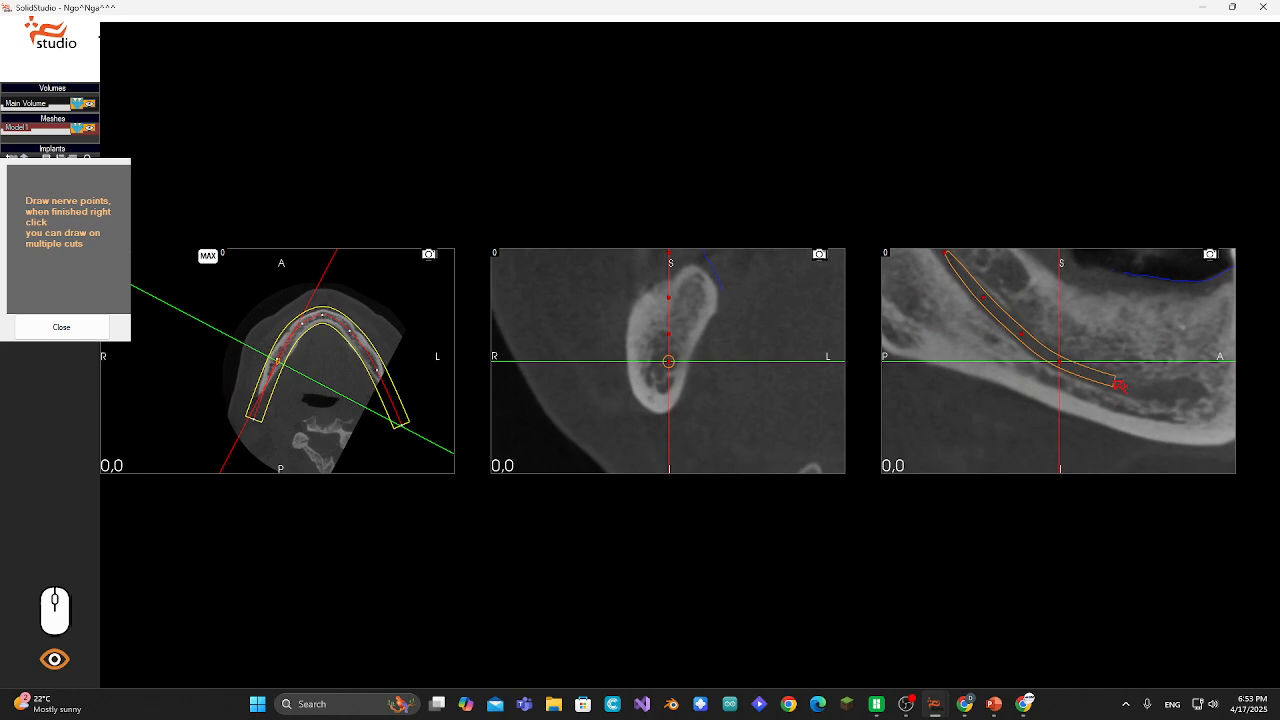
click(1116, 388)
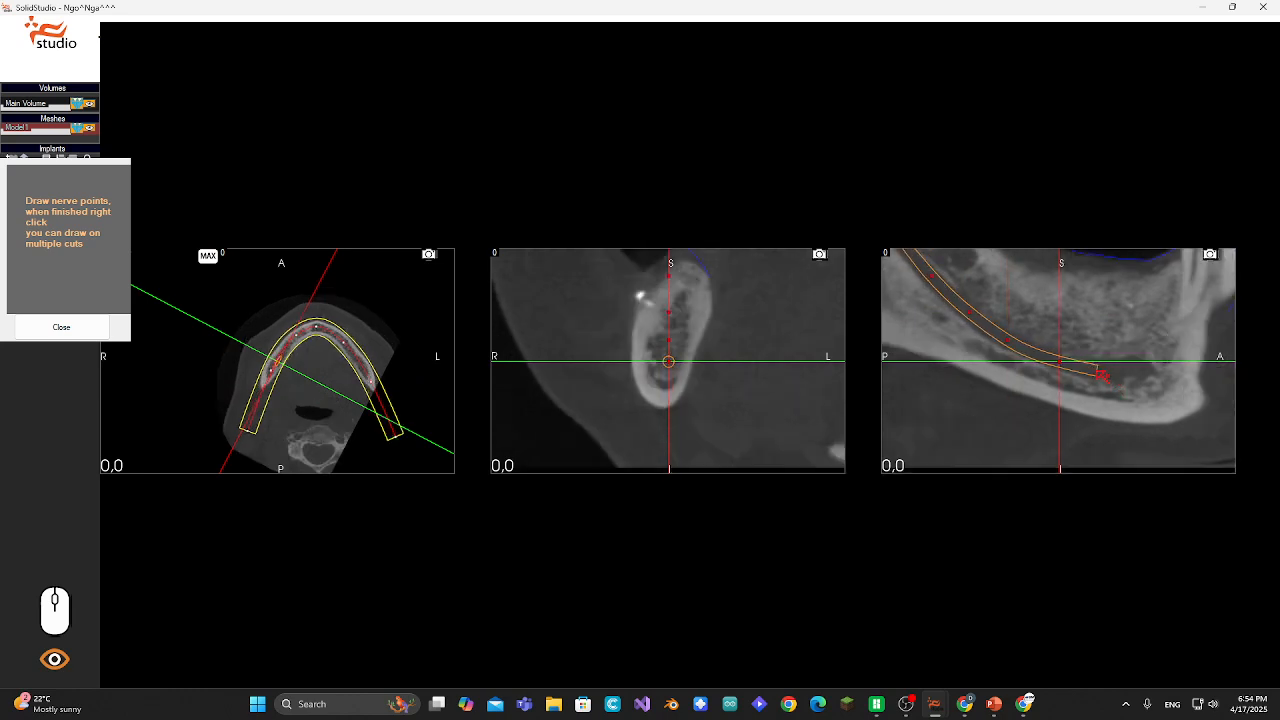
click(1102, 376)
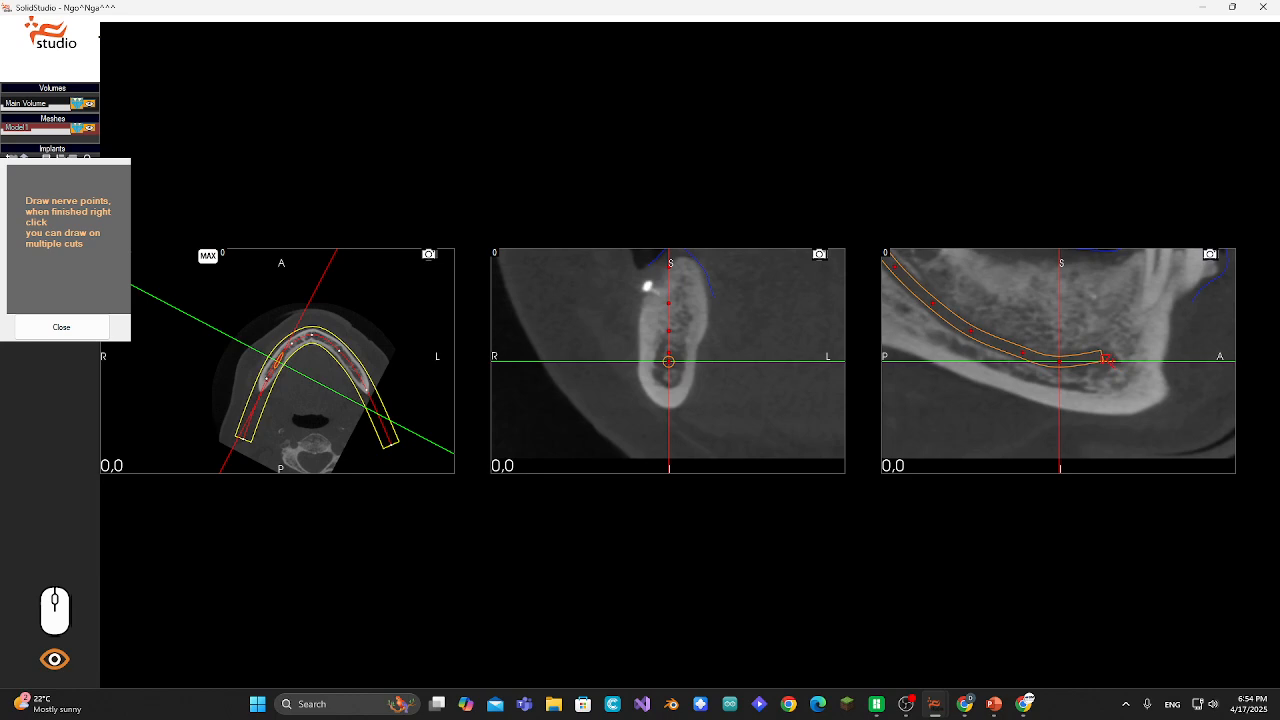
- Scroll through the slices, add nerve points toward the mental foramen in the coronal view, and finish the nerve
scroll(1102, 370, up, 5)
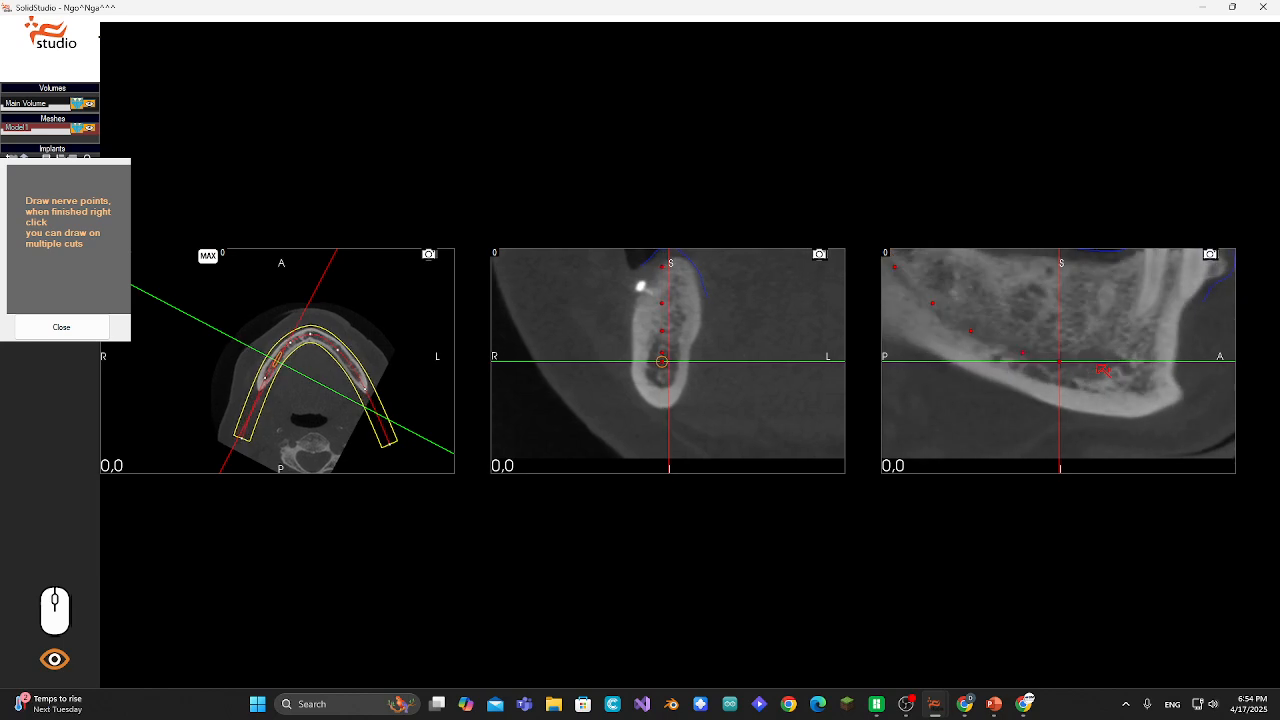
scroll(1102, 370, up, 3)
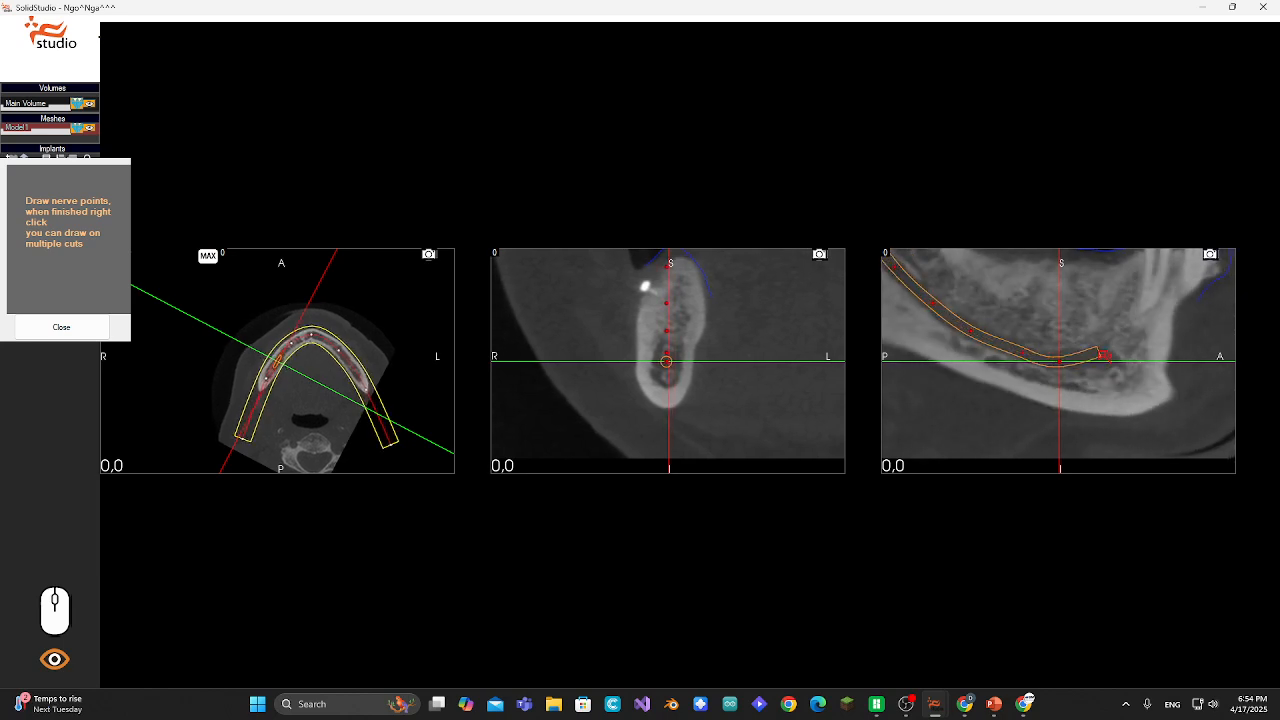
scroll(1104, 362, up, 2)
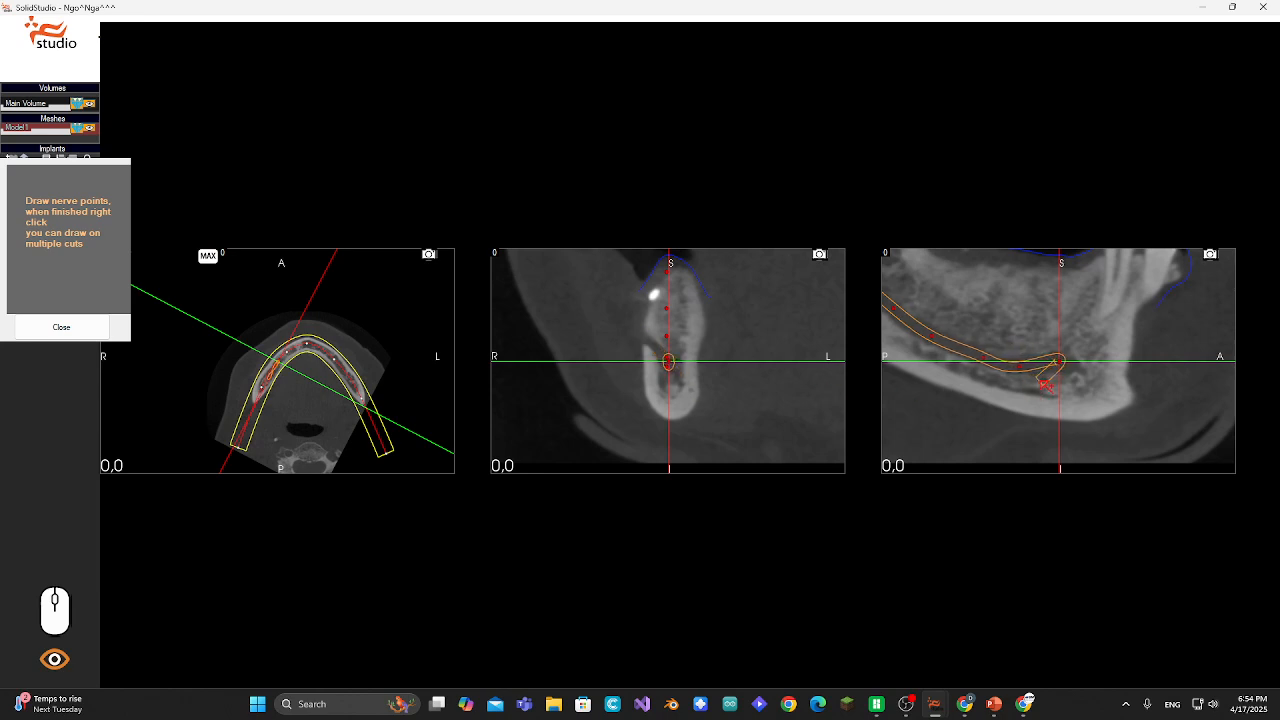
scroll(1046, 385, down, 3)
scroll(1048, 383, up, 5)
scroll(1052, 370, down, 2)
scroll(1027, 335, down, 4)
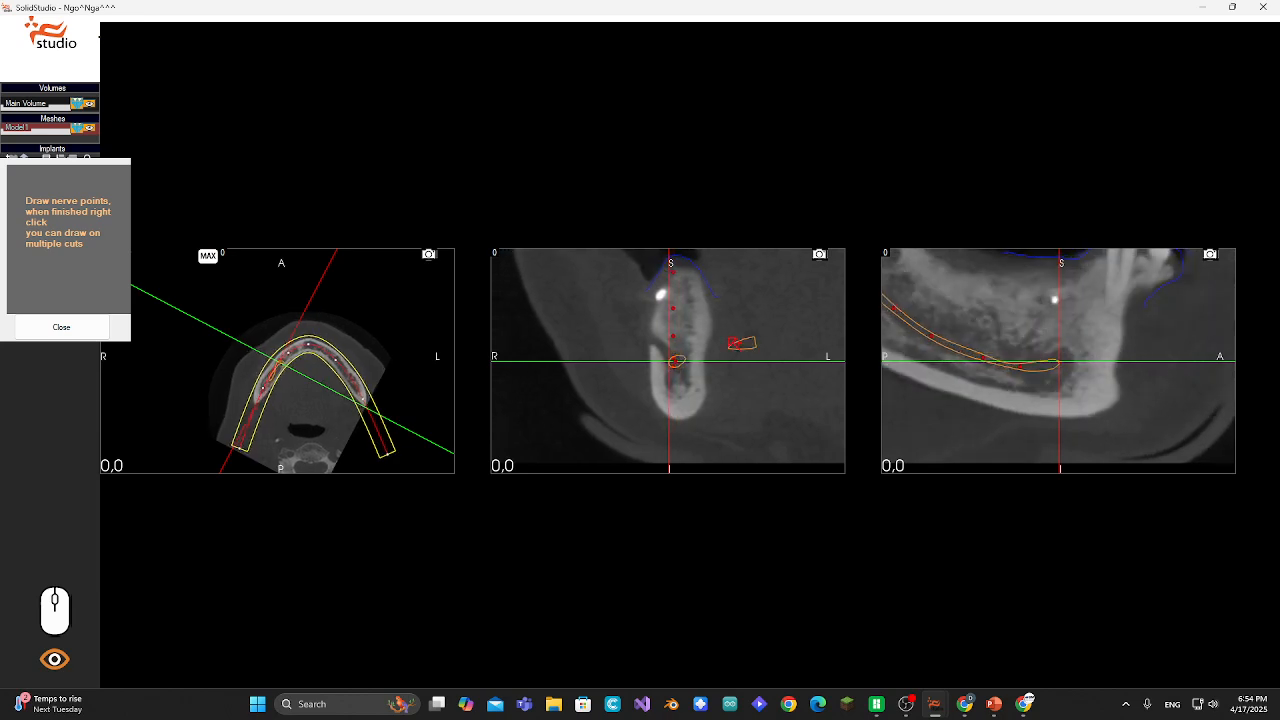
click(663, 349)
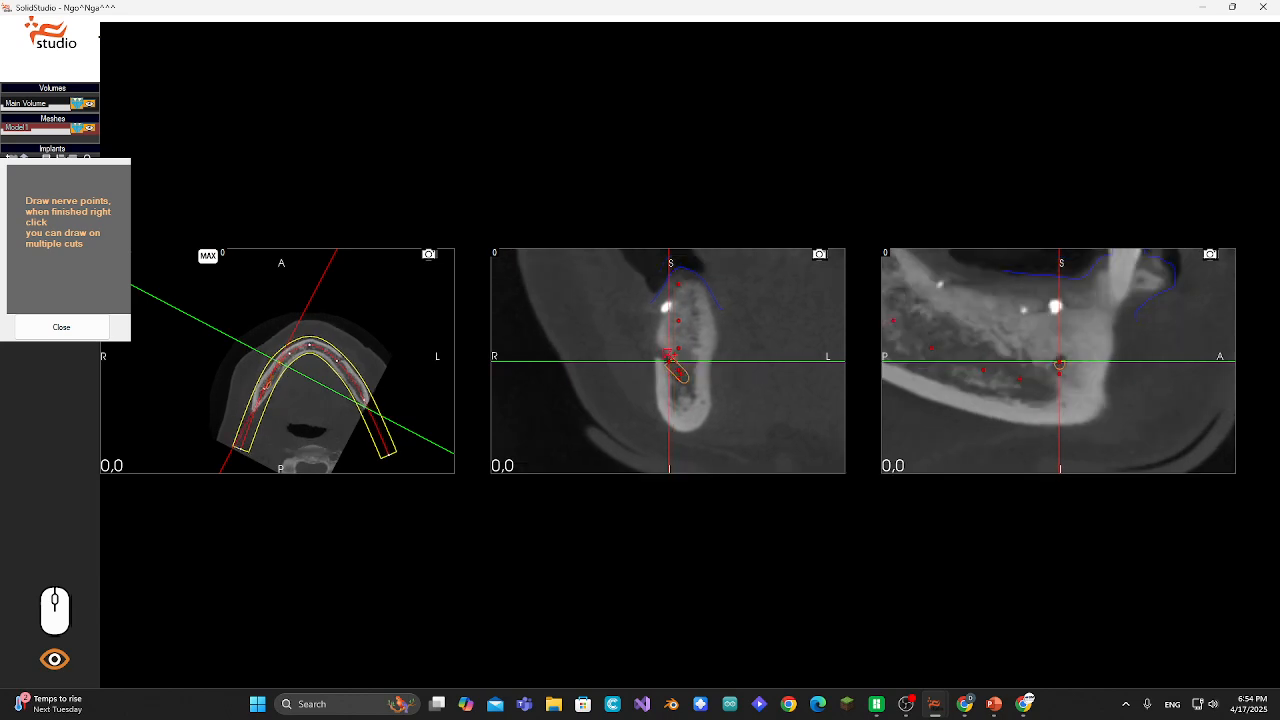
click(660, 356)
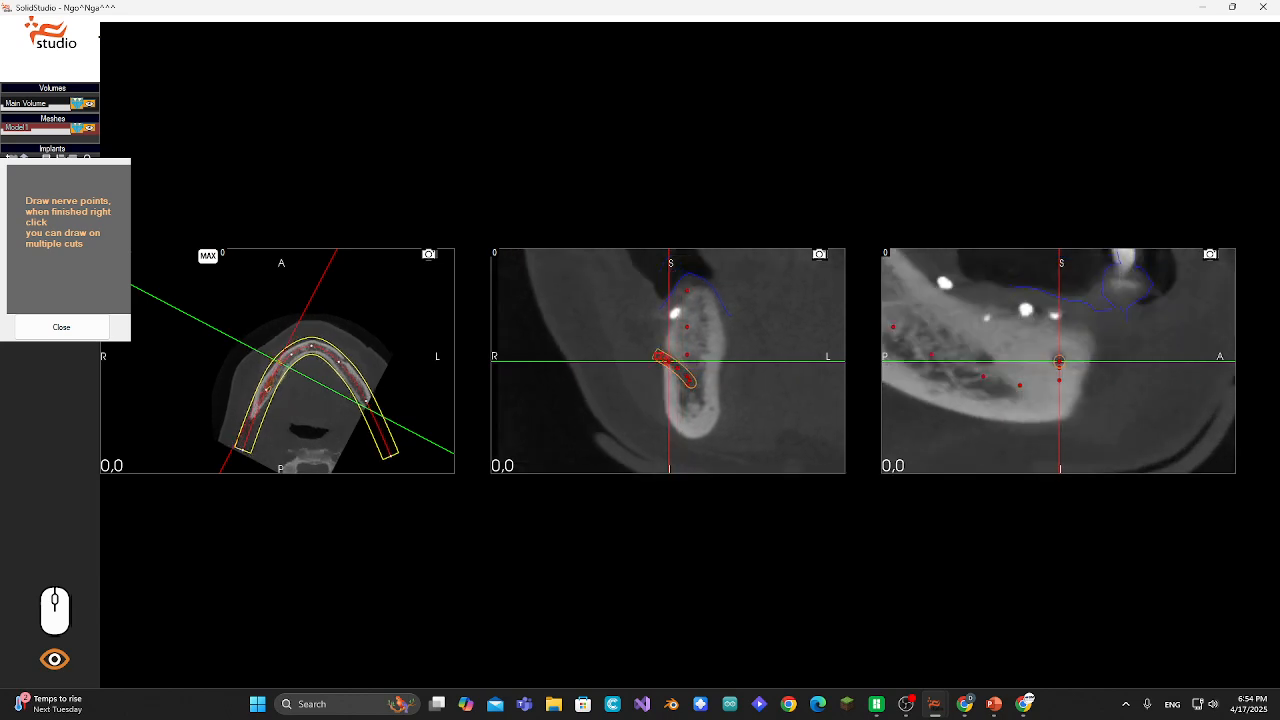
click(655, 351)
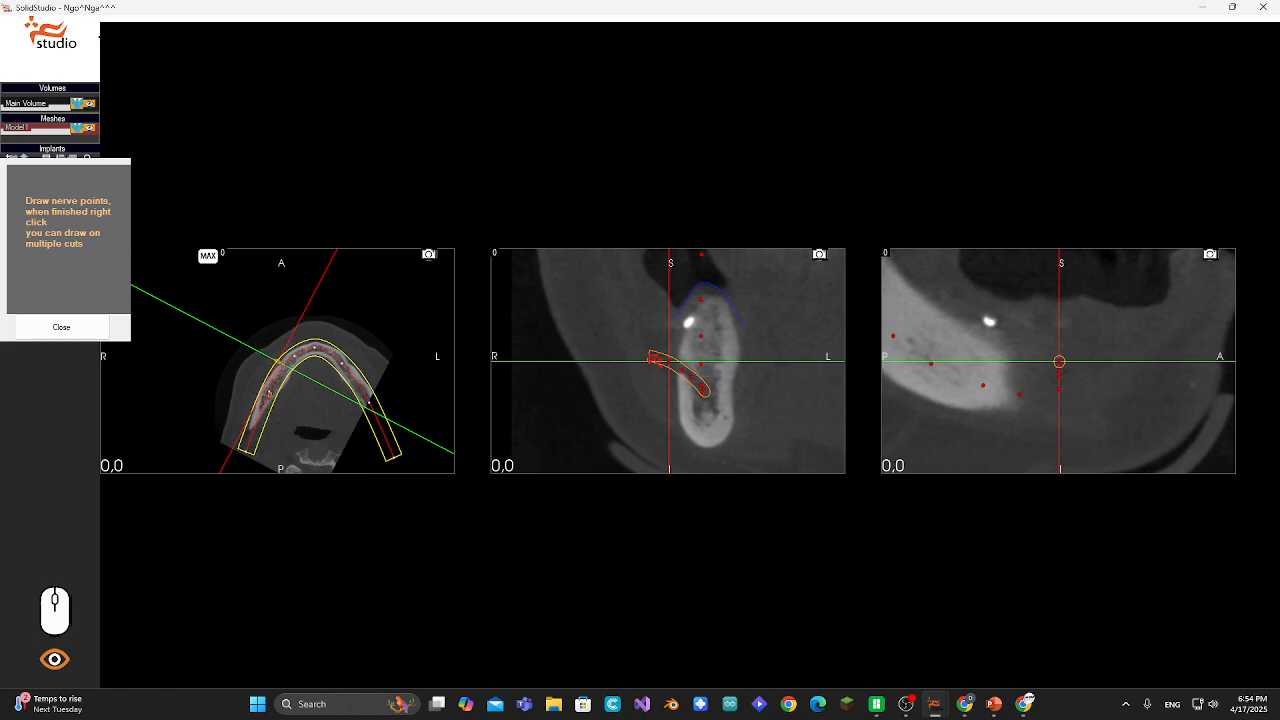
right_click(656, 357)
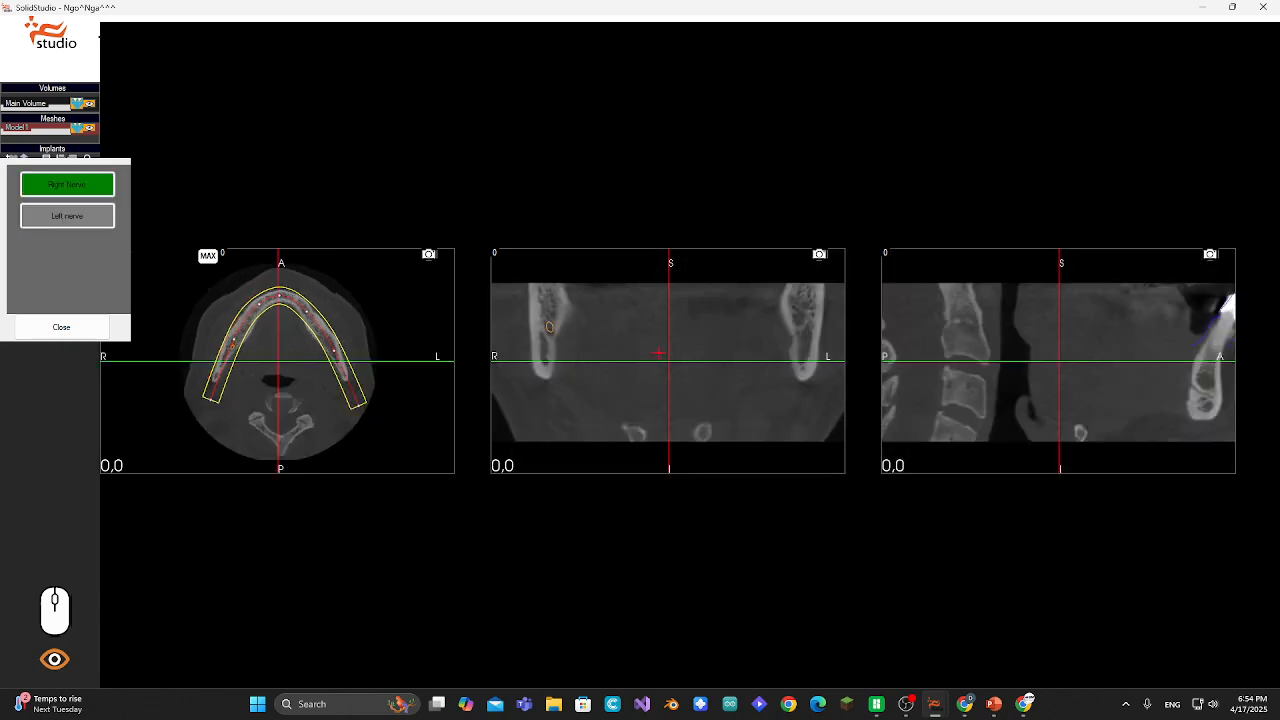
- Close the Nerves tool and orbit the 3D model to inspect the traced nerve
click(75, 327)
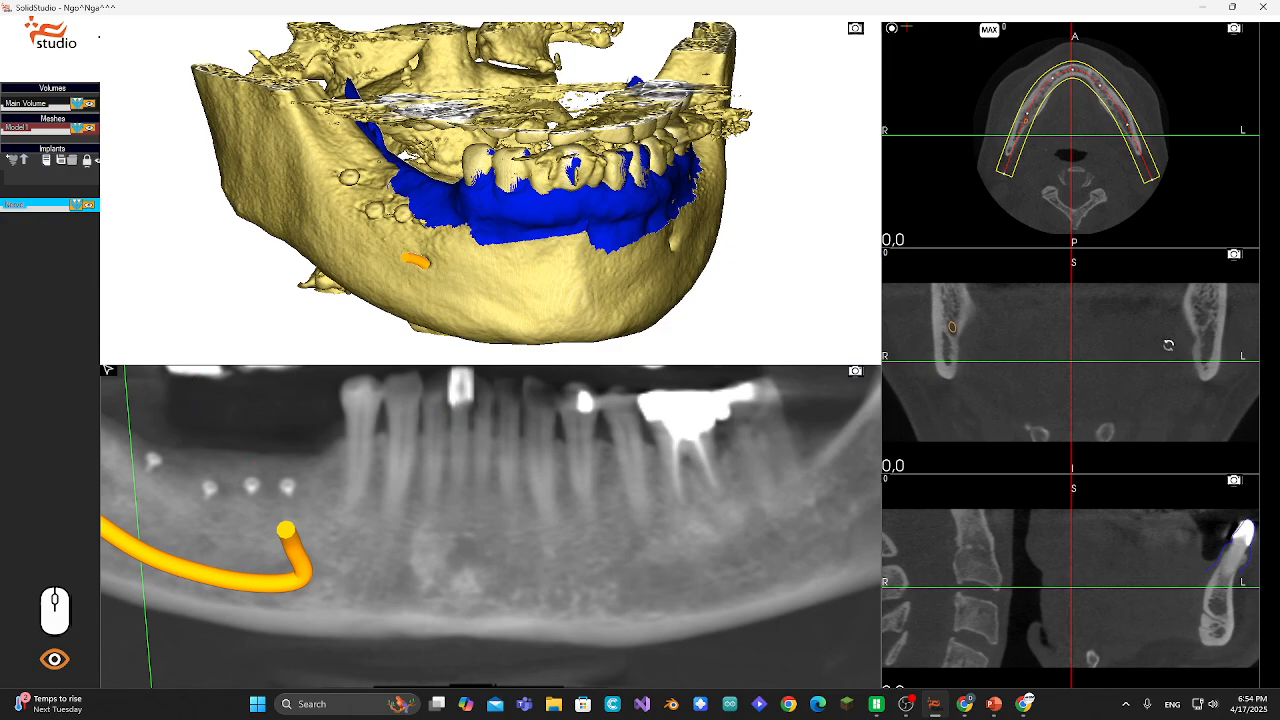
drag(586, 206, 614, 207)
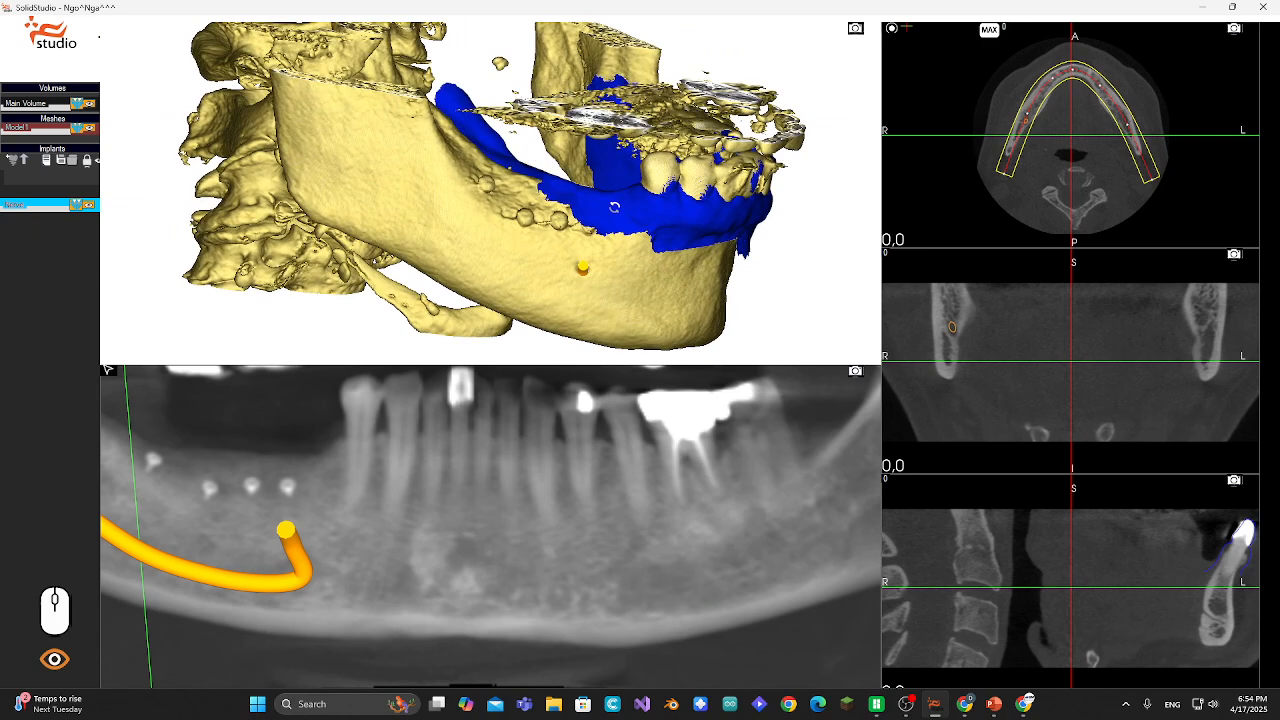